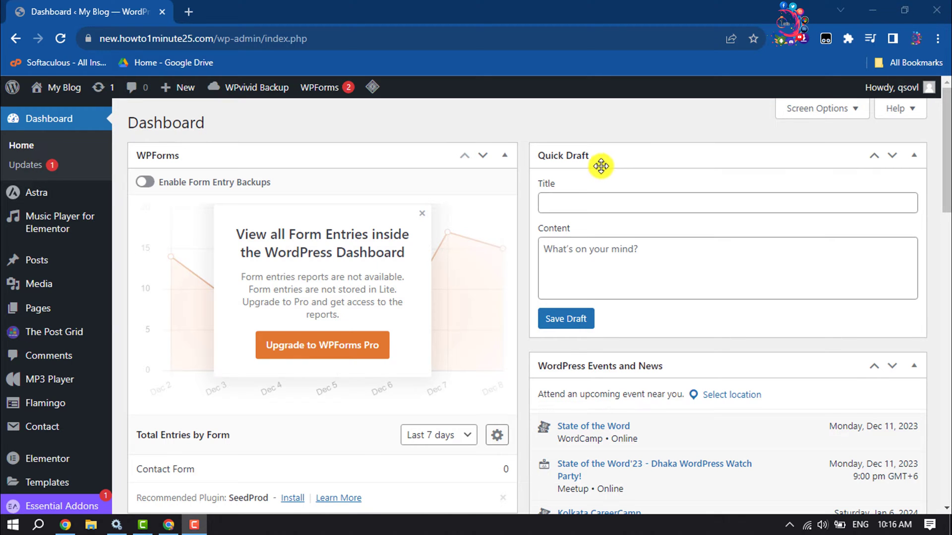
Search the plugin directory for 'giv', then install and activate the GiveWP donation plugin.
scroll(6, 223, "down", 6)
mouse_move(4, 299)
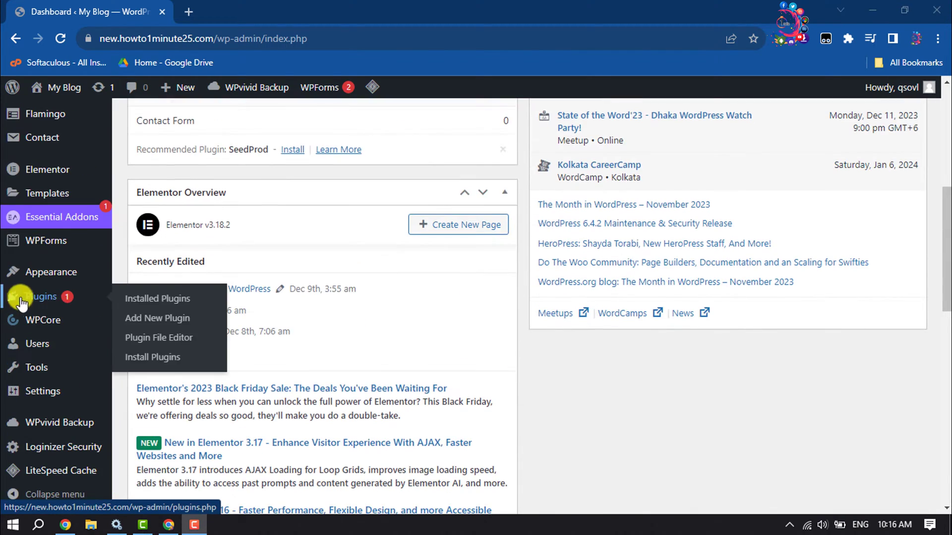
left_click(157, 323)
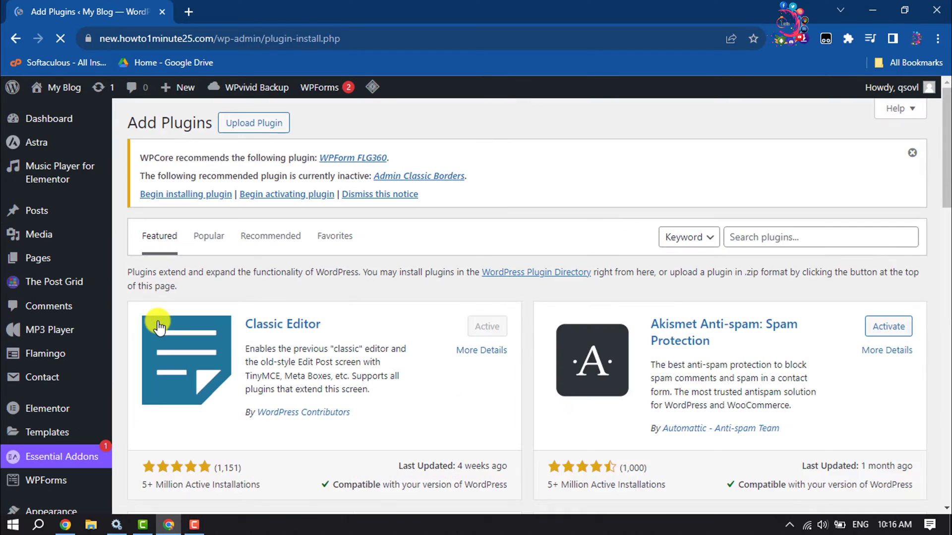
left_click(782, 237)
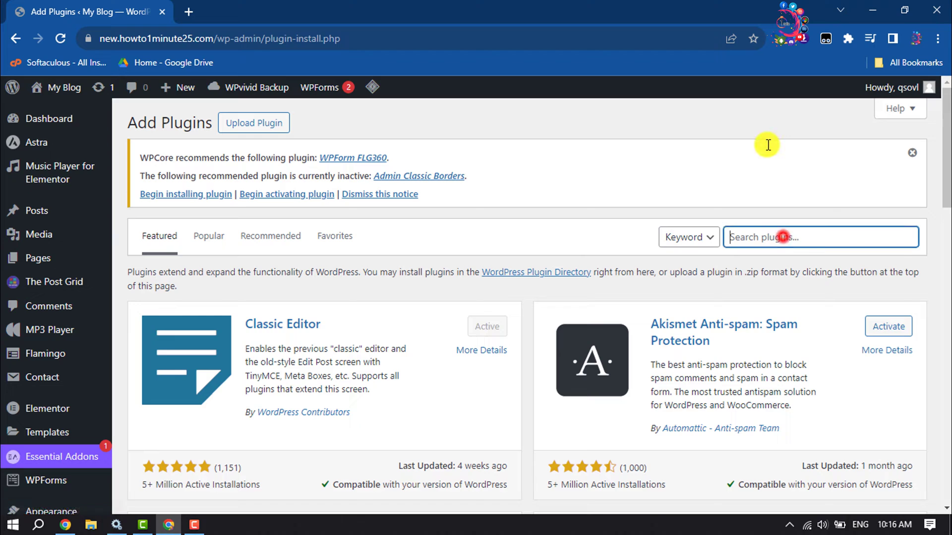
type("givewp")
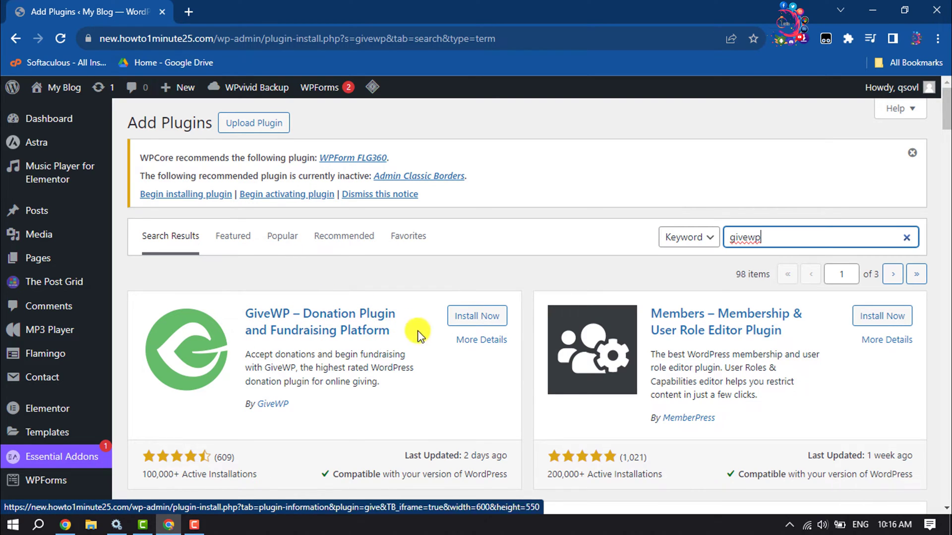
left_click(476, 320)
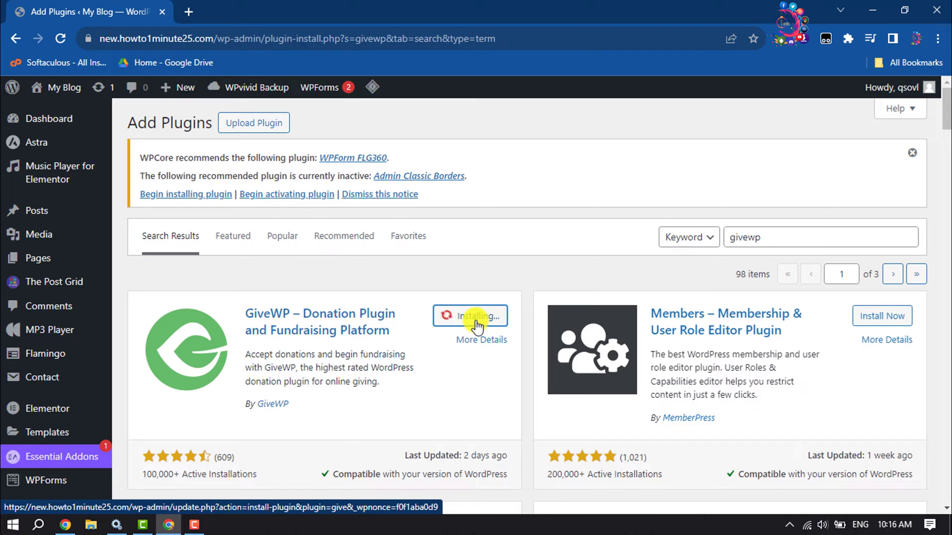
left_click(477, 321)
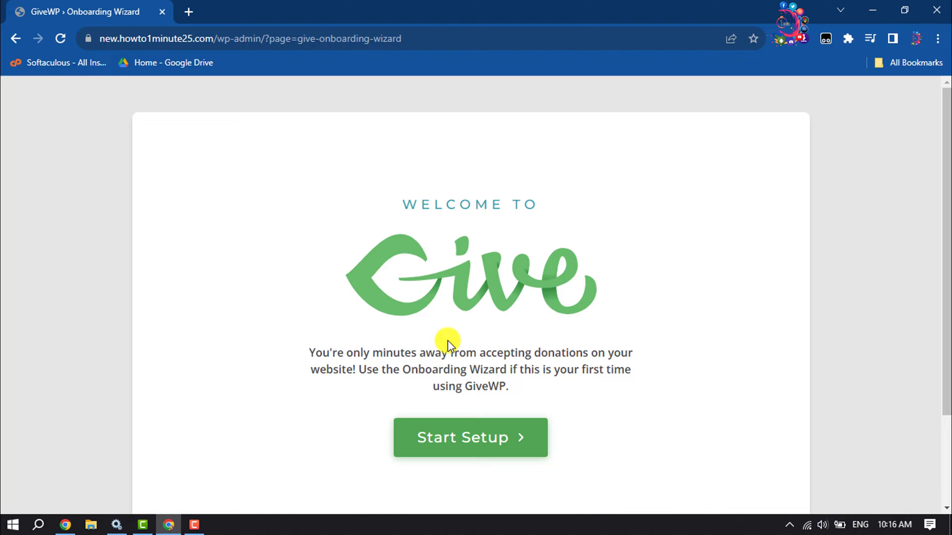
Start the GiveWP setup, choose Education as the fundraising cause, and accept the community opt-in.
left_click(453, 442)
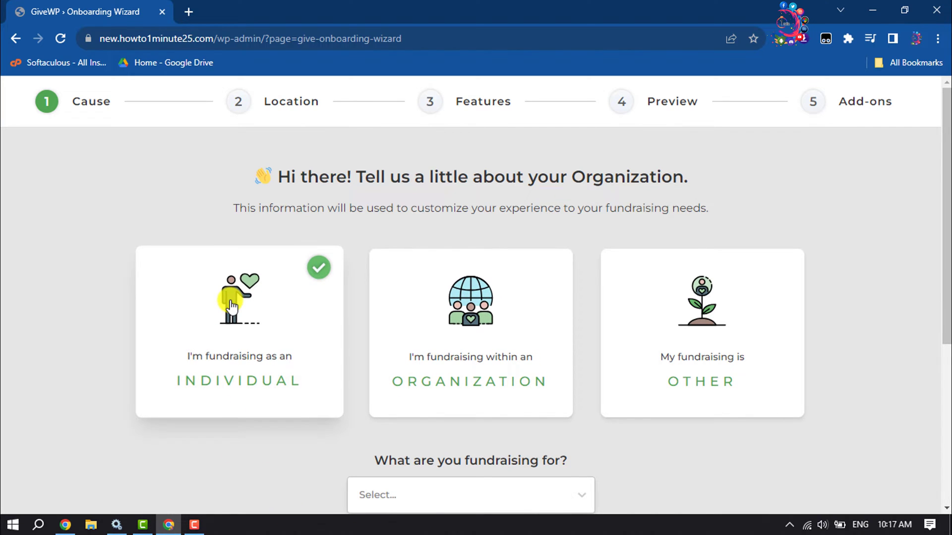
scroll(230, 306, "down", 4)
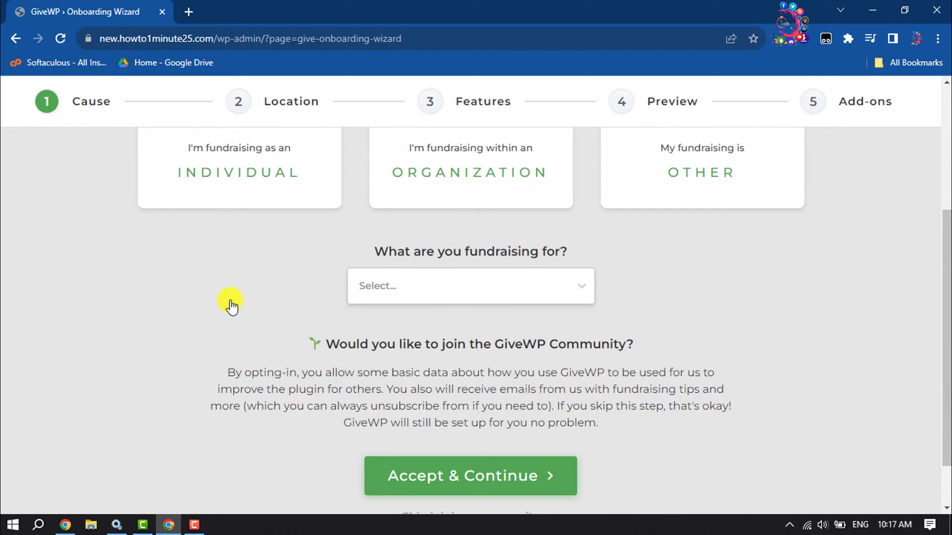
left_click(463, 285)
scroll(392, 344, "down", 1)
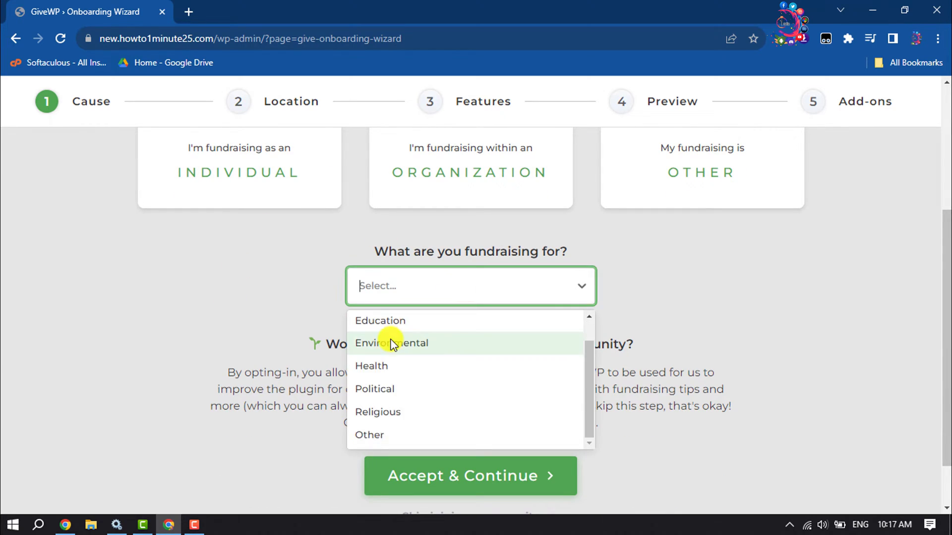
scroll(392, 421, "up", 1)
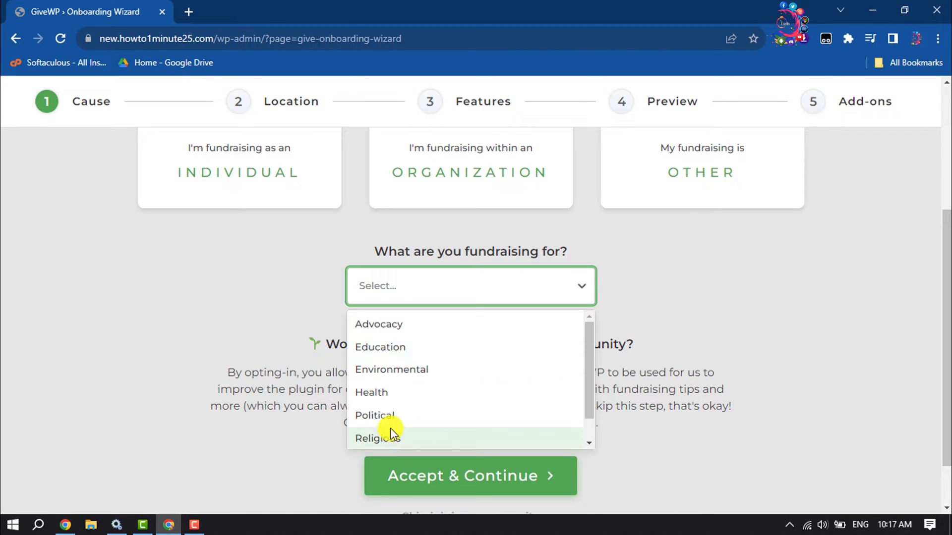
left_click(407, 349)
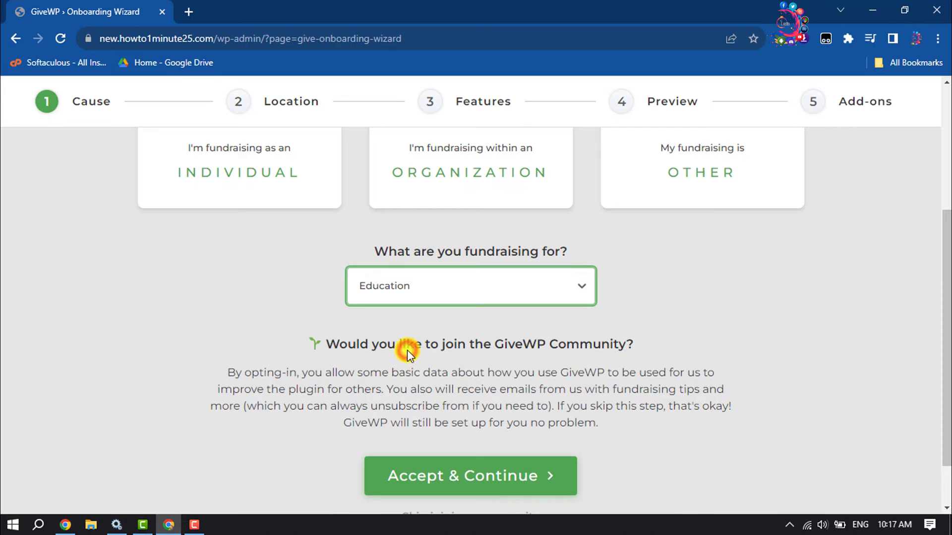
left_click(459, 479)
Set the country to Bangladesh and the state to Dhaka.
scroll(622, 284, "down", 2)
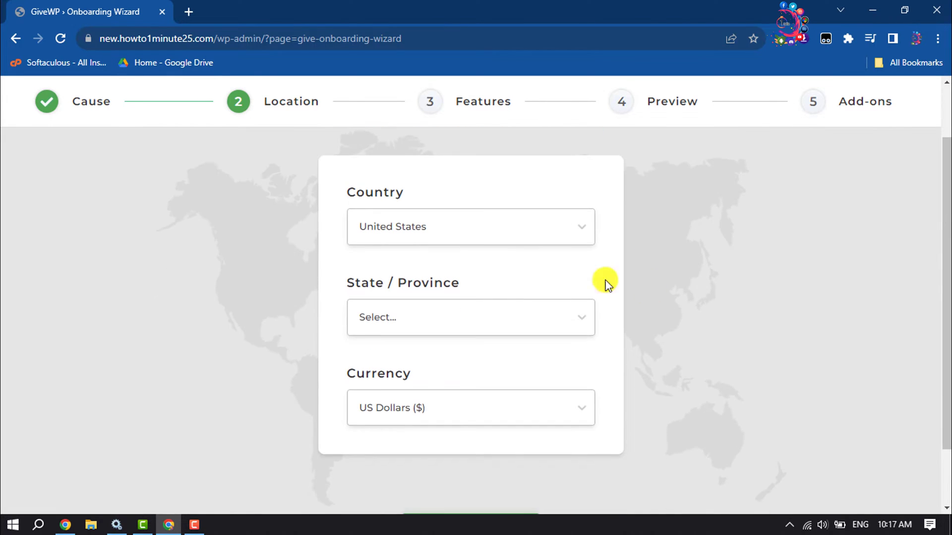
left_click(471, 230)
scroll(431, 314, "down", 4)
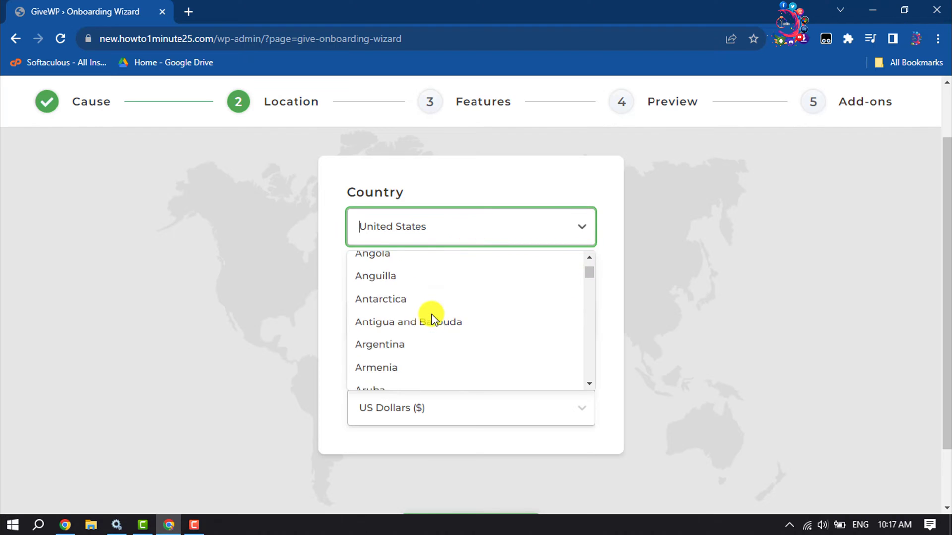
scroll(431, 317, "down", 2)
left_click(398, 373)
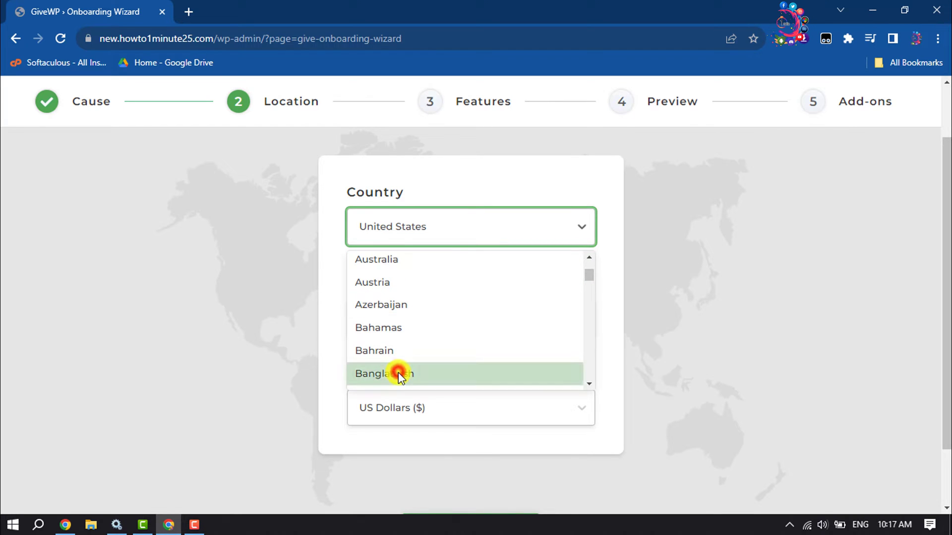
left_click(426, 320)
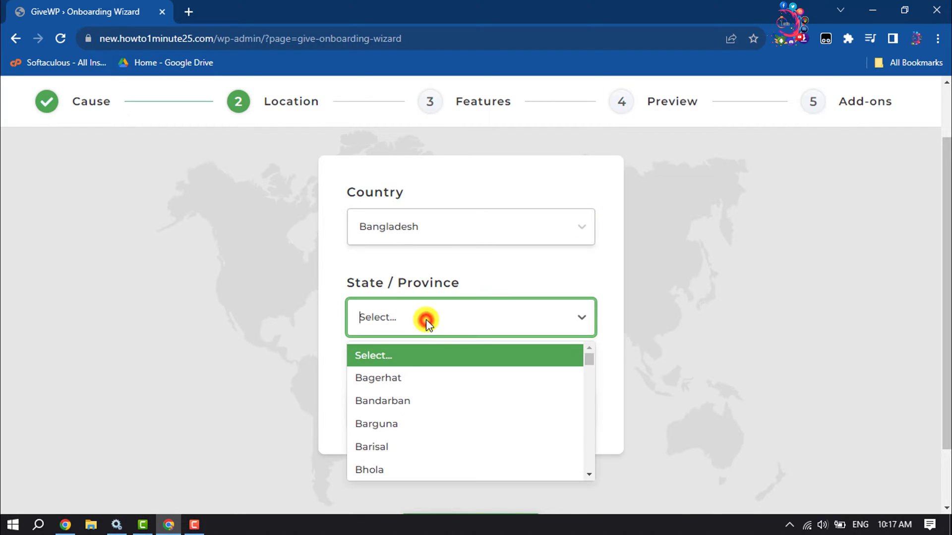
scroll(397, 391, "down", 6)
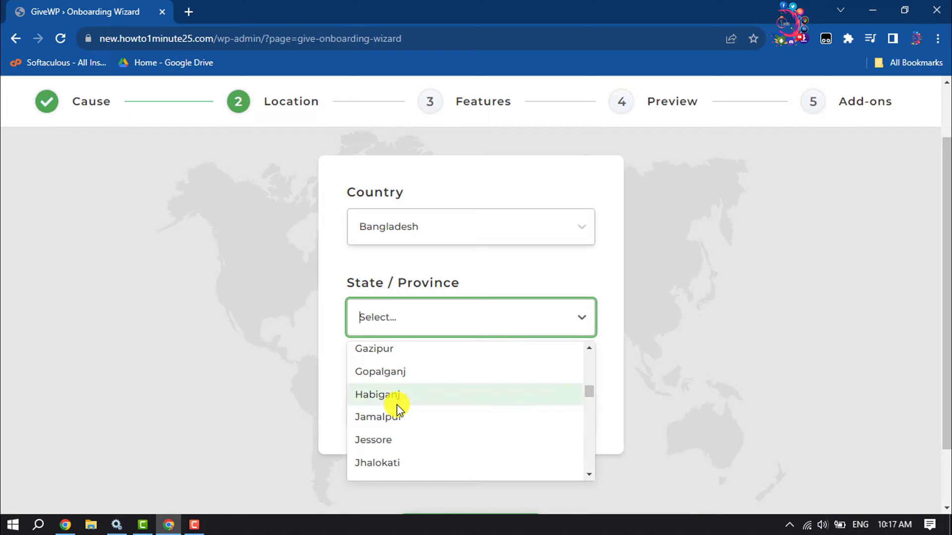
type("d")
left_click(393, 399)
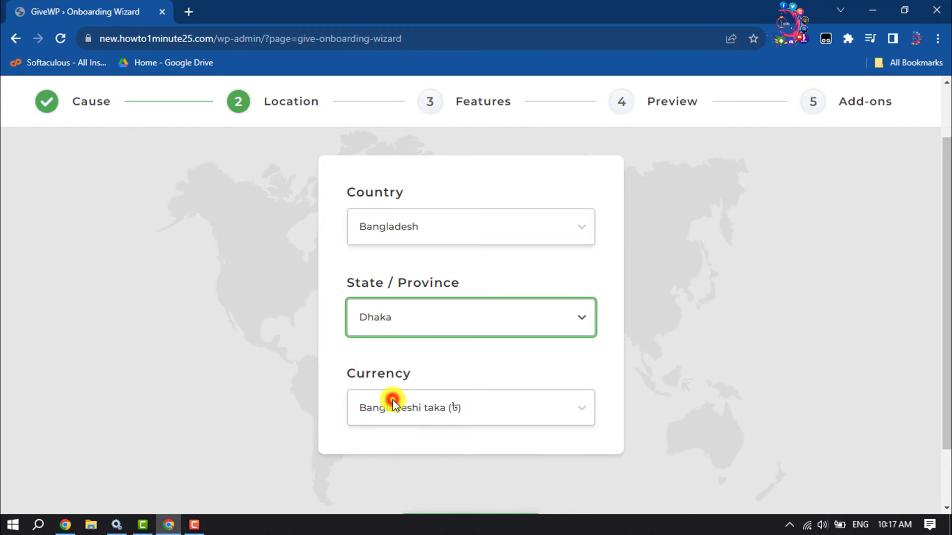
Choose US Dollars ($) as the currency and continue to the Features step.
left_click(441, 411)
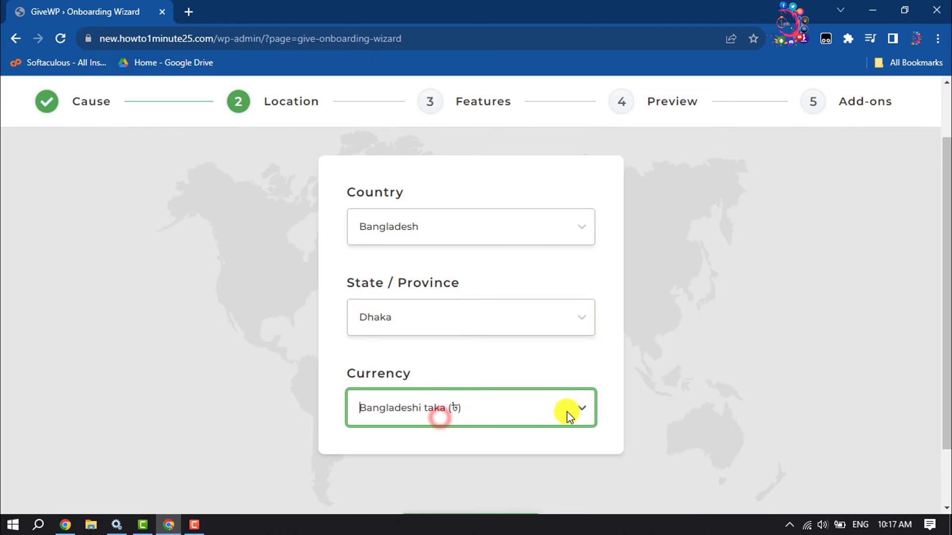
left_click(583, 407)
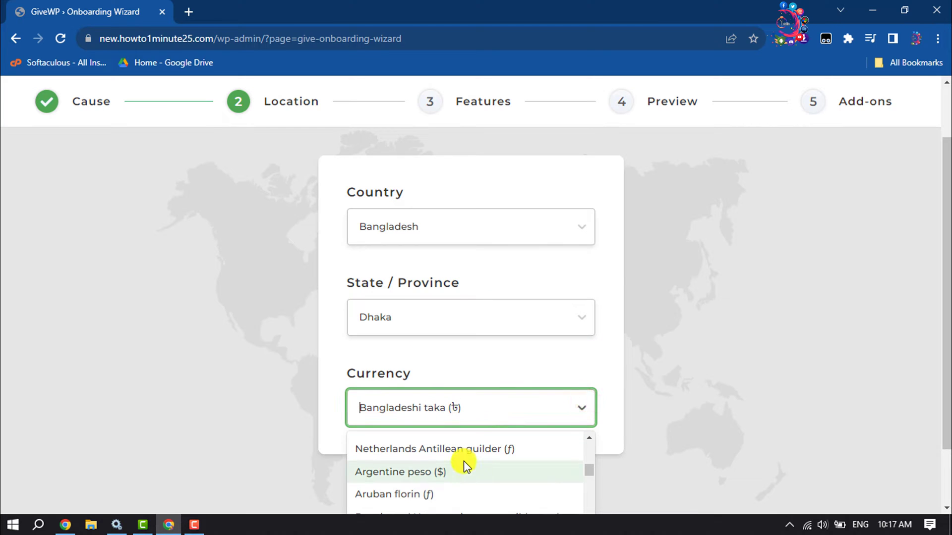
type("us")
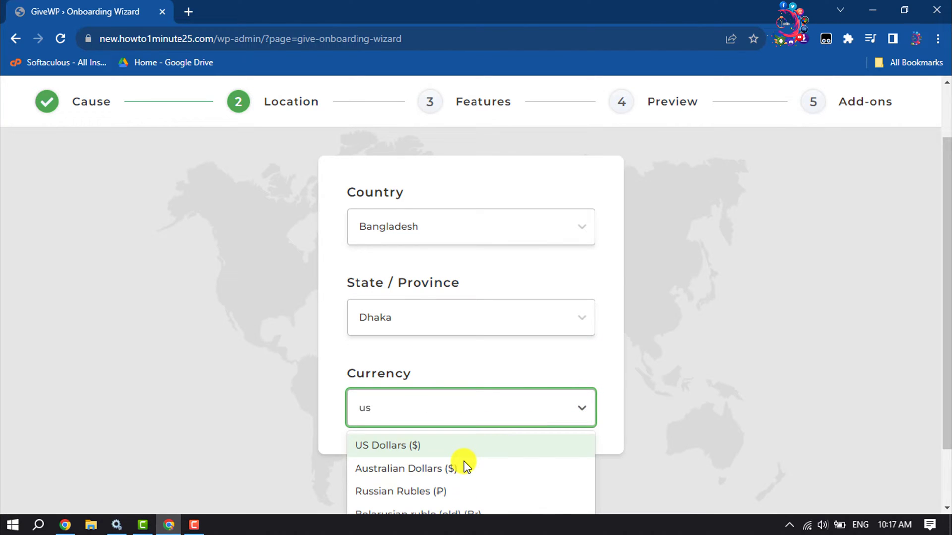
left_click(382, 447)
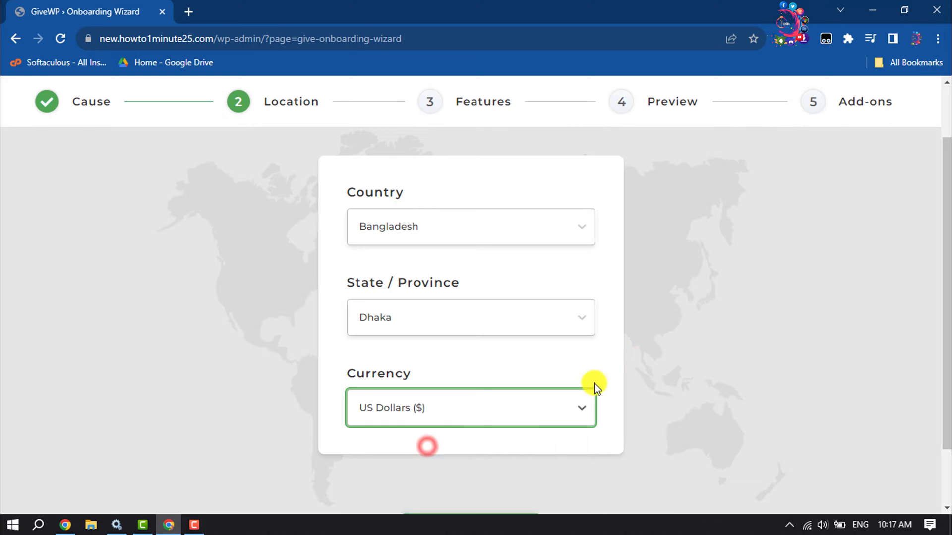
scroll(648, 357, "down", 1)
left_click(506, 465)
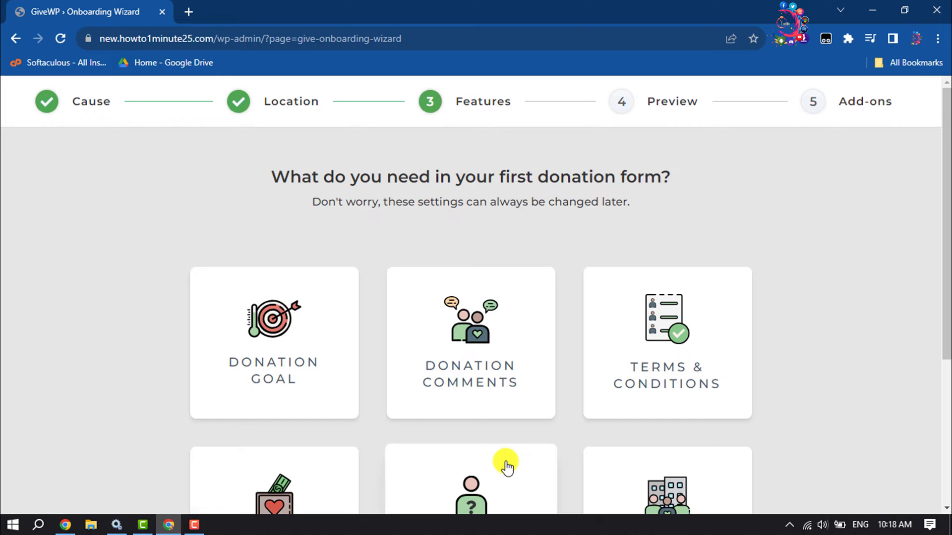
Select the Donation Goal feature, leaving Terms & Conditions off, and continue.
scroll(505, 465, "down", 1)
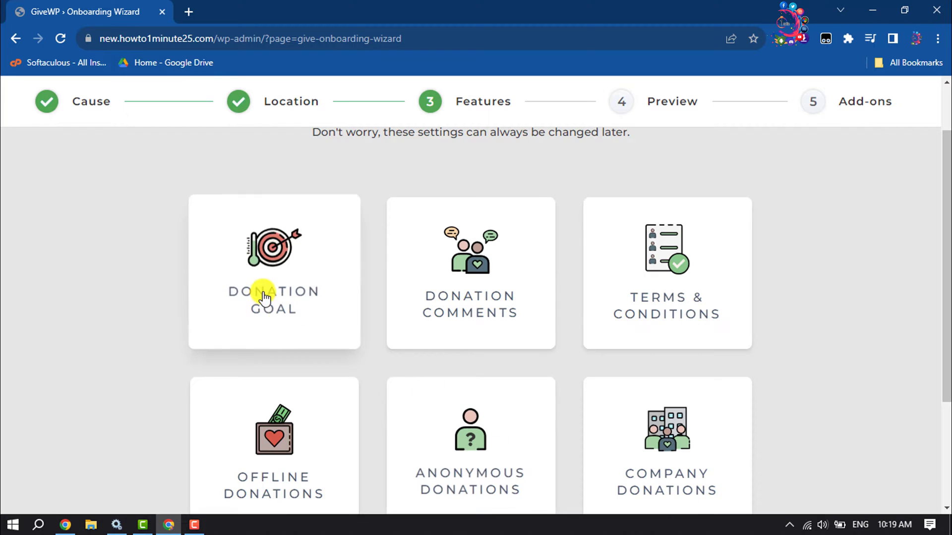
left_click(305, 293)
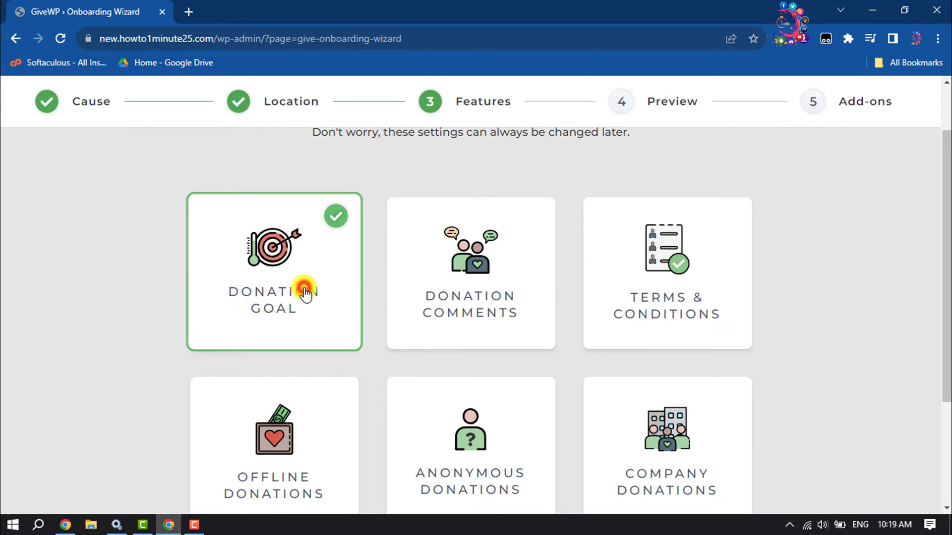
left_click(670, 306)
left_click(715, 294)
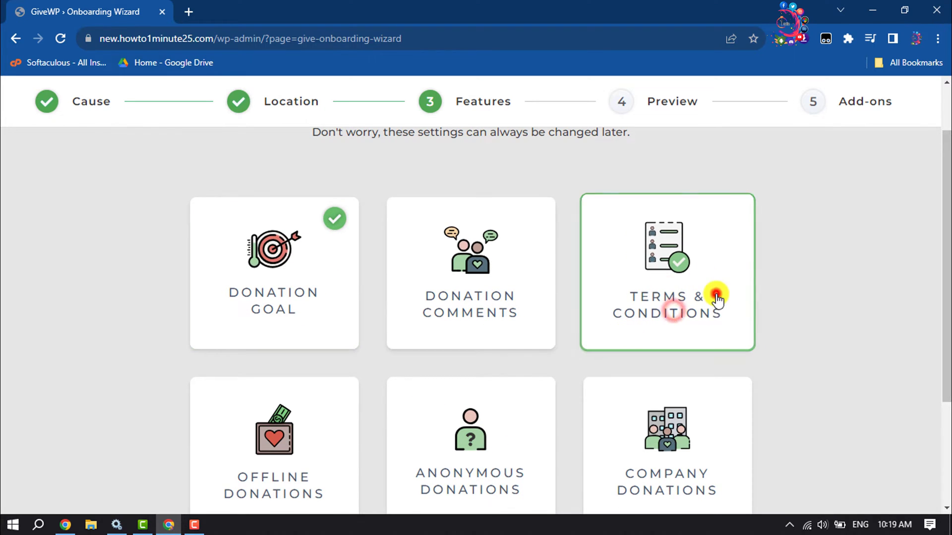
scroll(790, 325, "down", 3)
left_click(504, 465)
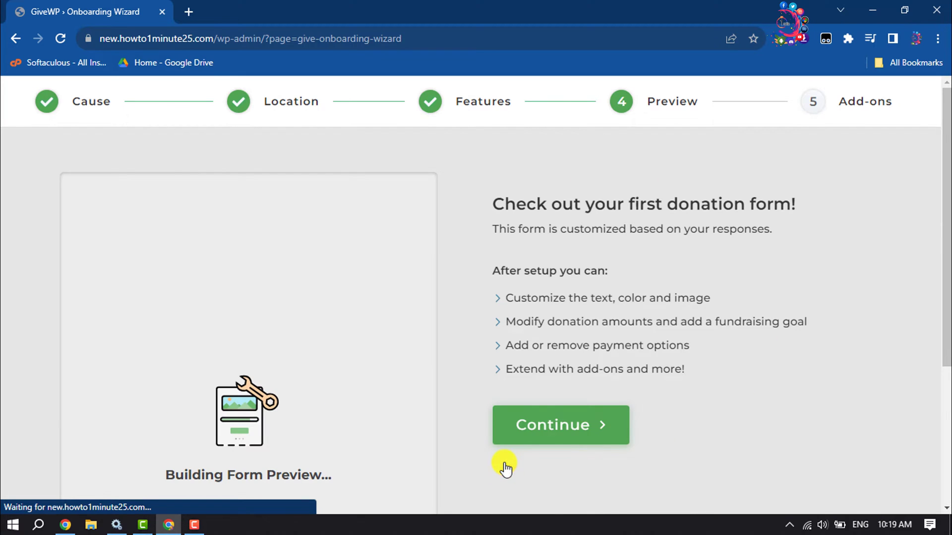
Pick the PDF Receipts add-on and finish the wizard.
left_click(554, 433)
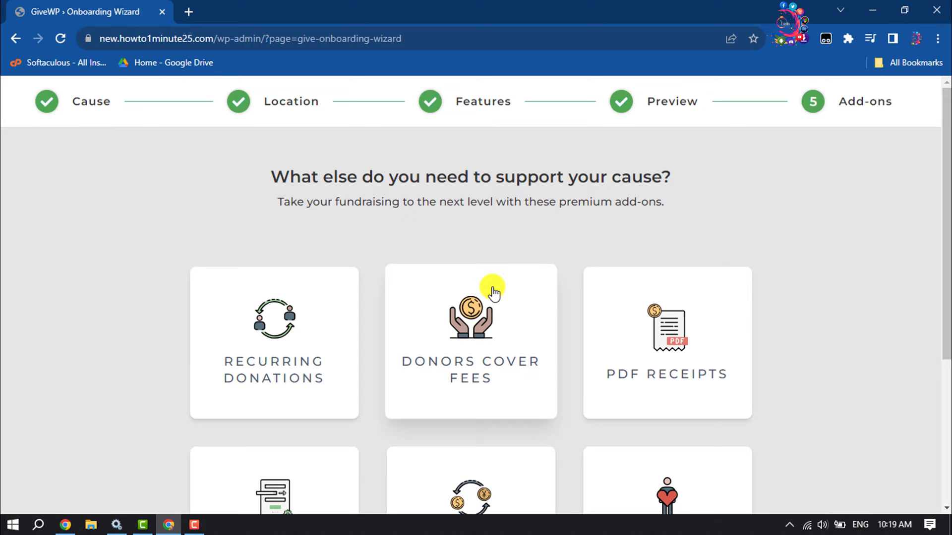
left_click(649, 380)
scroll(643, 379, "down", 5)
left_click(443, 459)
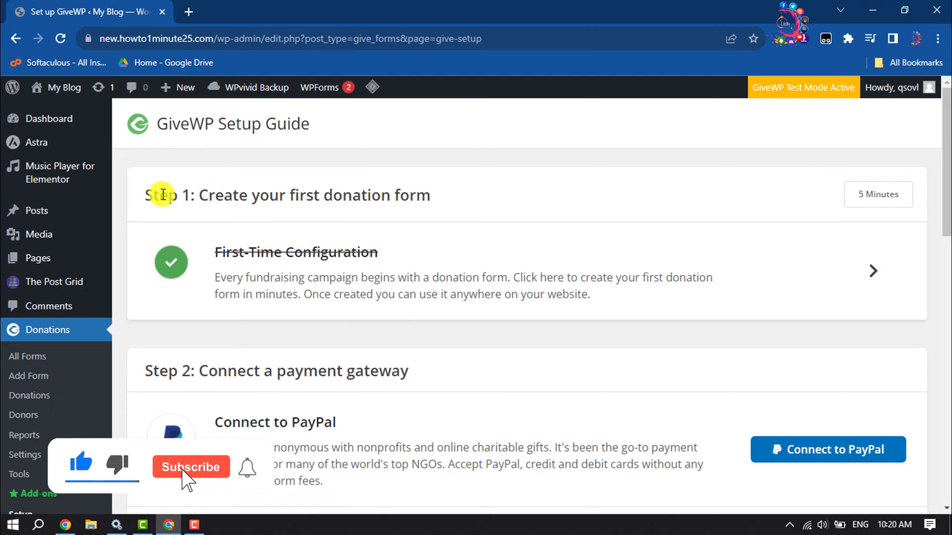
scroll(154, 215, "down", 3)
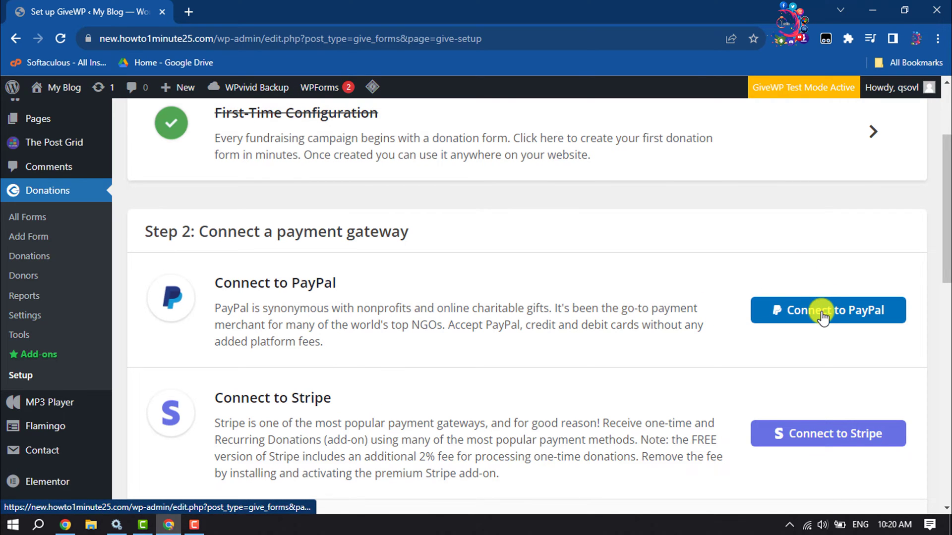
scroll(431, 493, "down", 5)
scroll(338, 375, "up", 1)
scroll(347, 364, "up", 1)
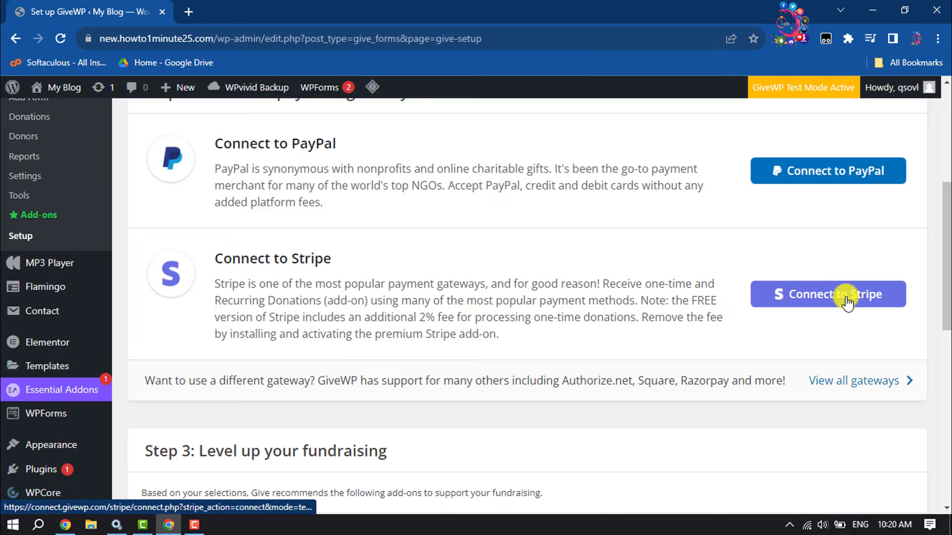
scroll(847, 300, "down", 4)
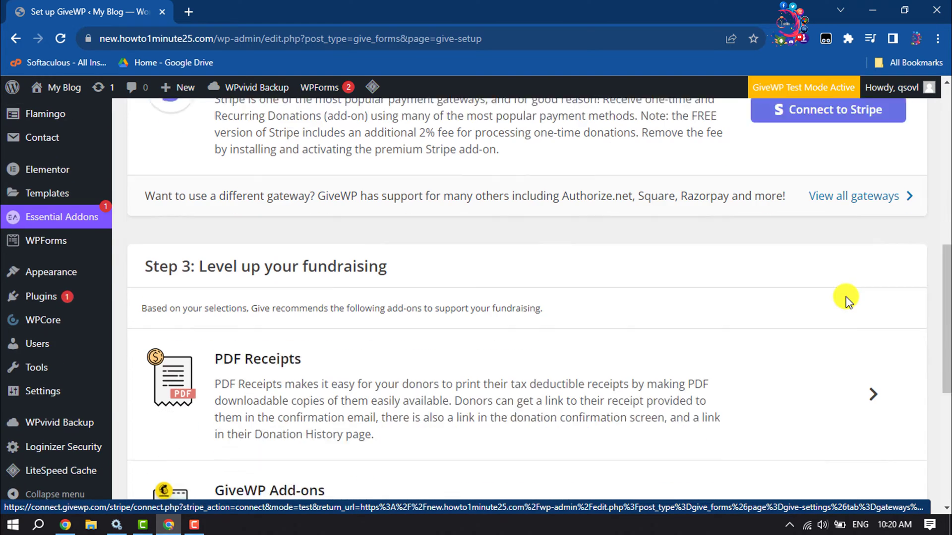
scroll(845, 297, "up", 10)
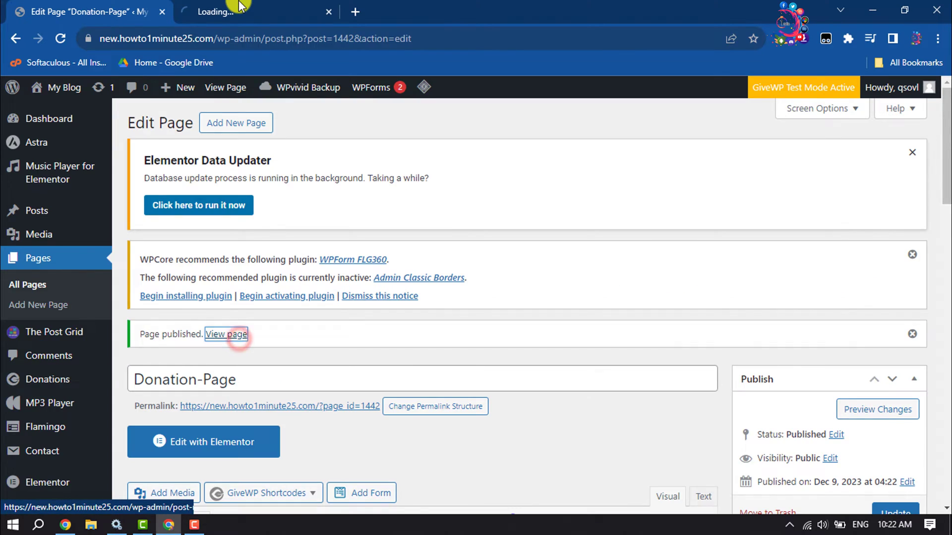
Open Donations > All Forms and select the Donation Form (#213) shortcode for copying.
left_click(224, 313)
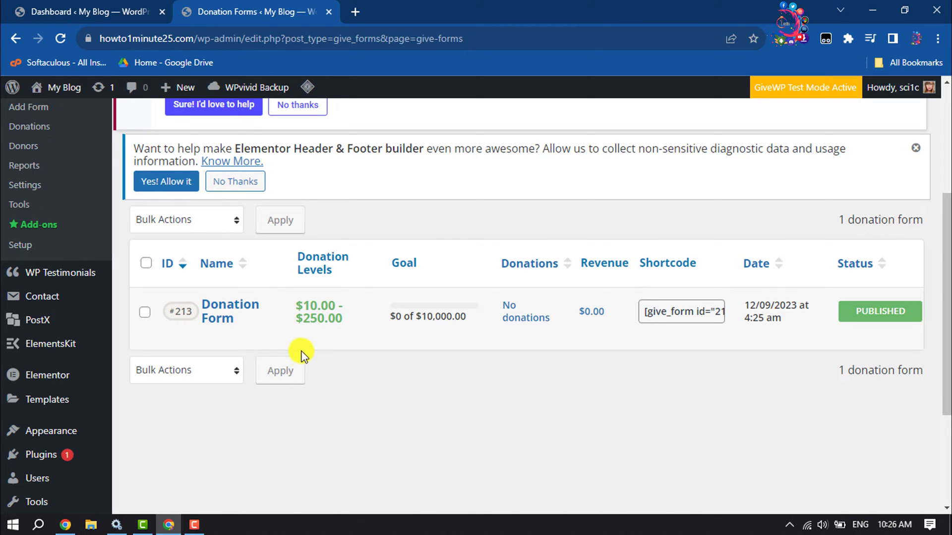
mouse_move(252, 292)
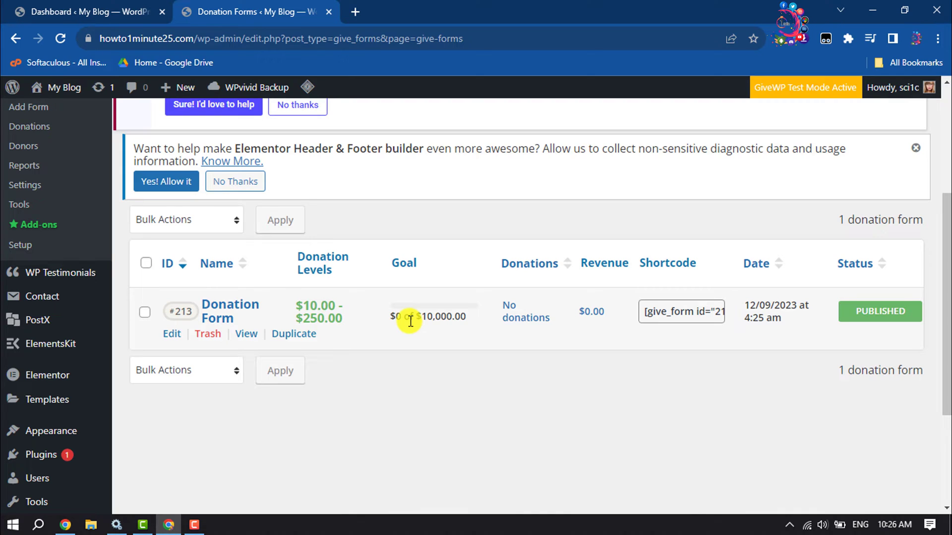
left_click(695, 317)
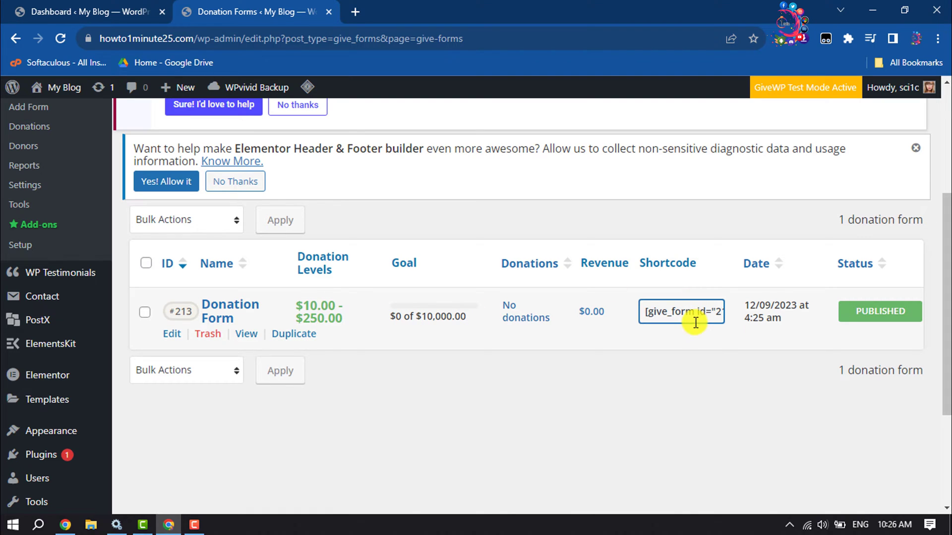
triple_click(699, 309)
key("ctrl+c")
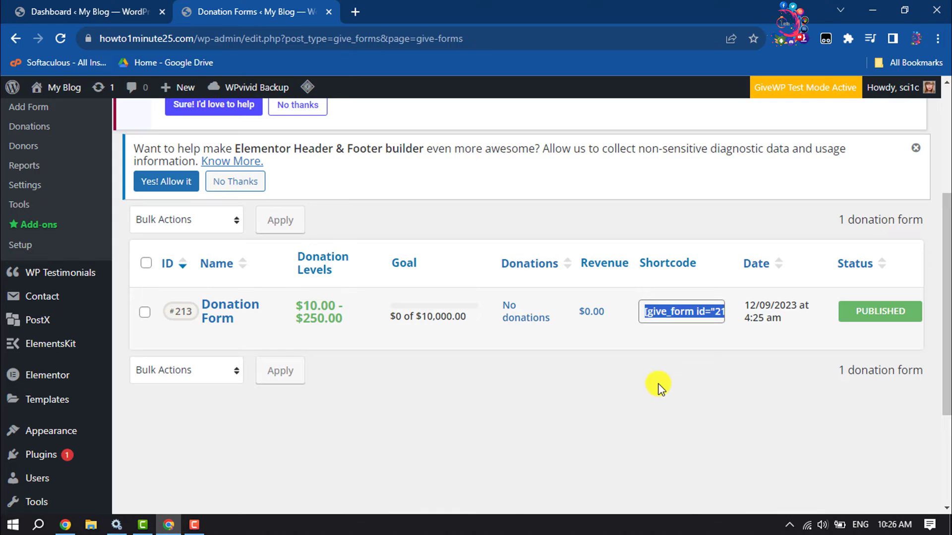
Create a new page titled 'Donation Page'.
mouse_move(181, 88)
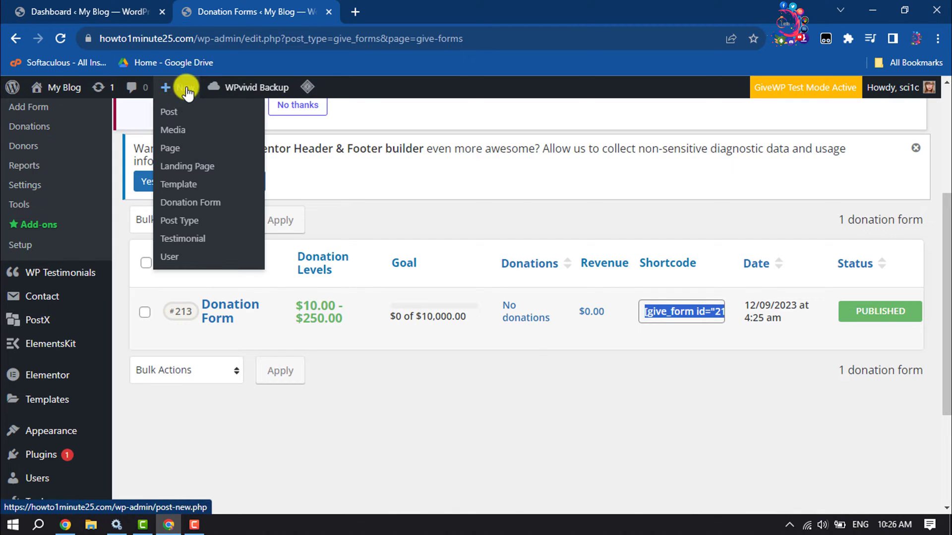
left_click(168, 149)
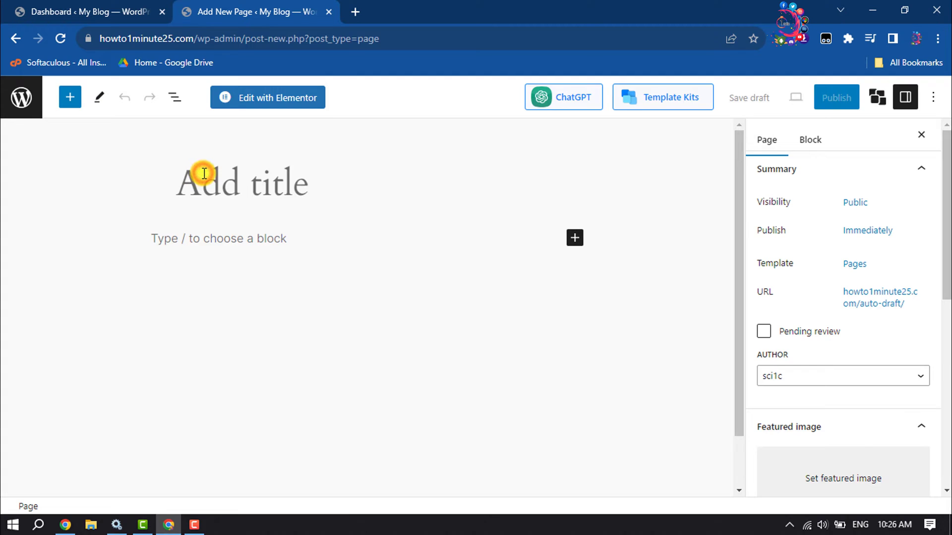
left_click(203, 174)
type("Donation Page")
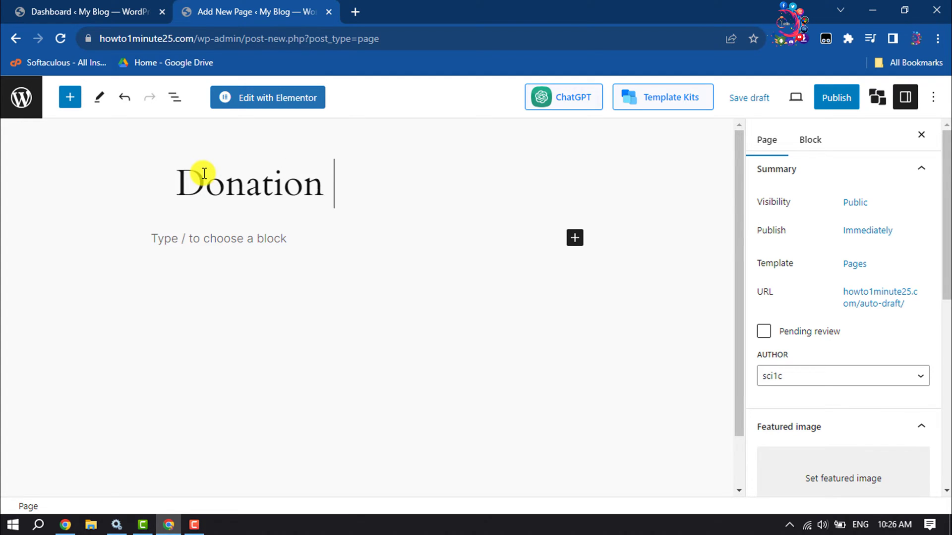
left_click(230, 248)
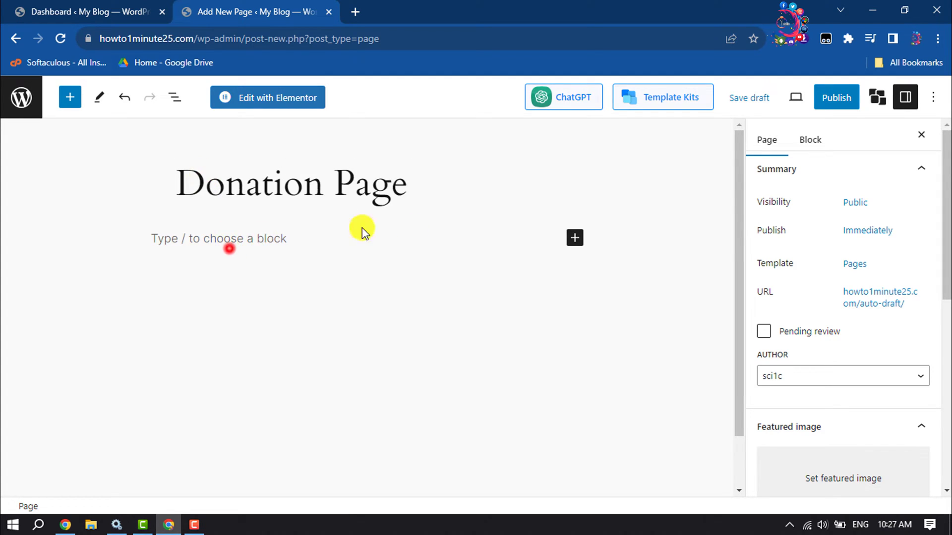
Add a Shortcode block with the pasted give_form 213 shortcode and publish the page.
left_click(574, 242)
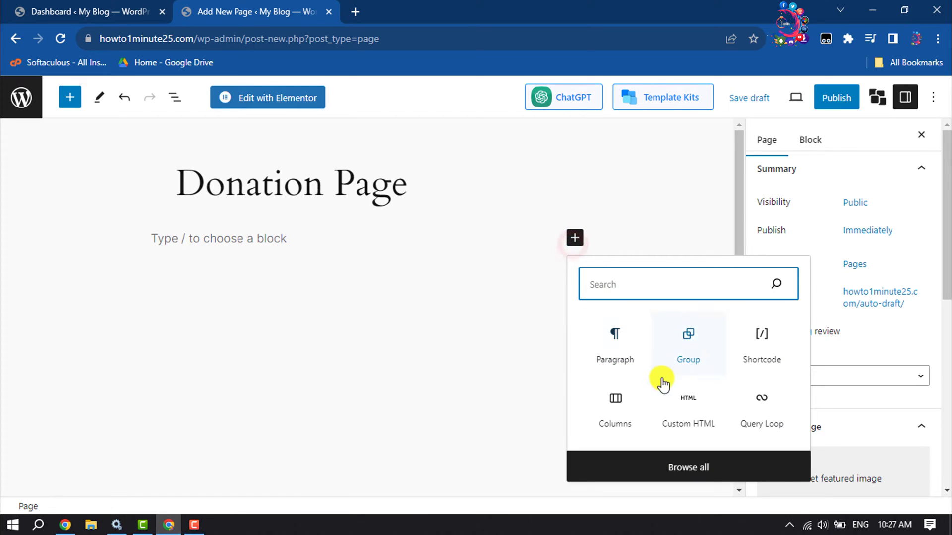
key("ctrl+v")
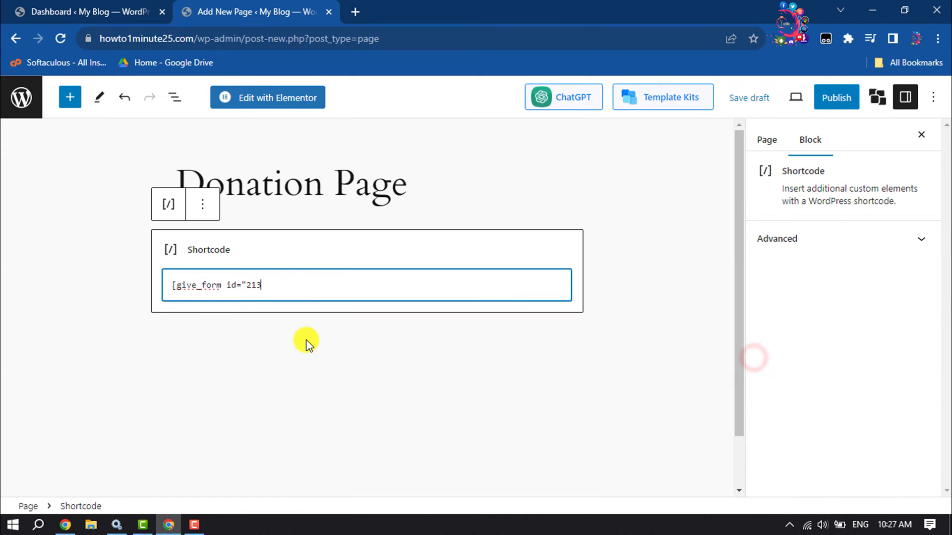
left_click(831, 95)
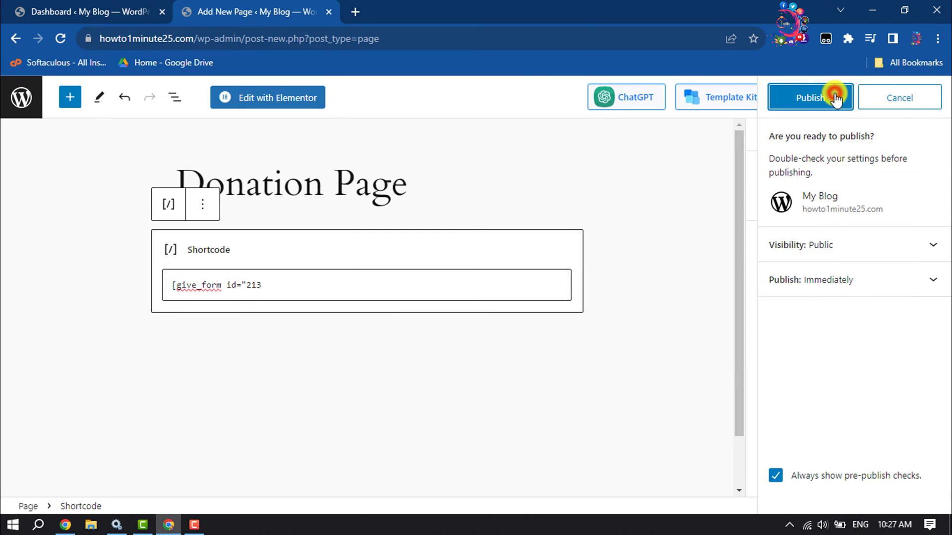
left_click(833, 97)
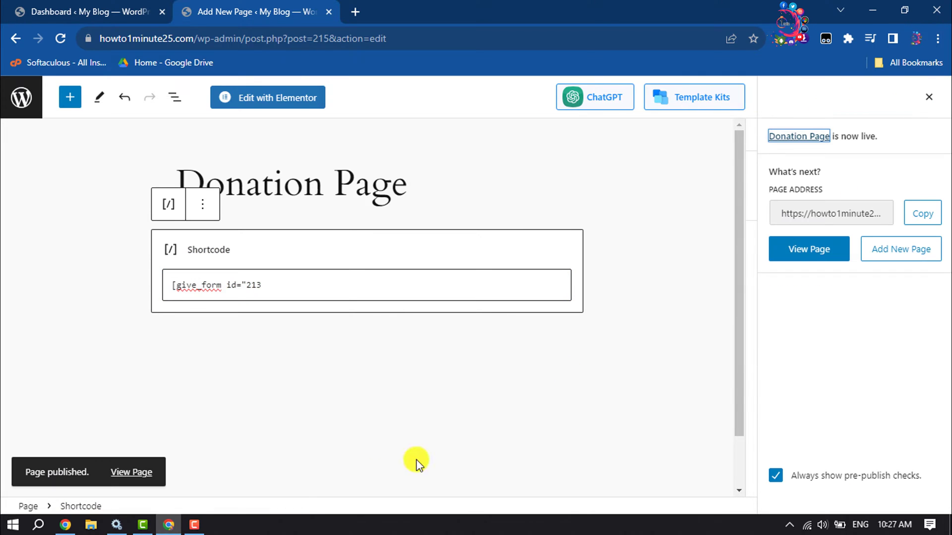
right_click(130, 472)
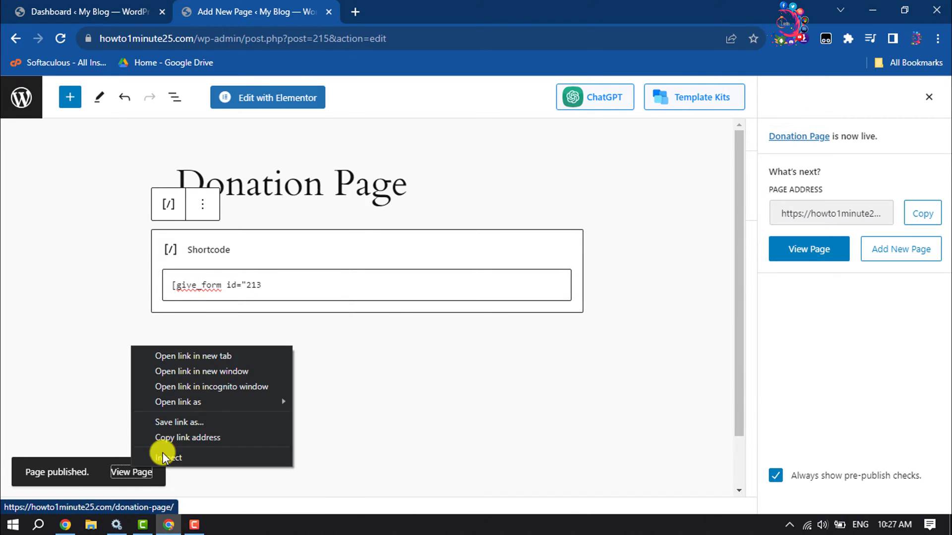
Open the published Donation Page in a new tab and scroll through the Support Our Cause form.
left_click(227, 358)
left_click(461, 7)
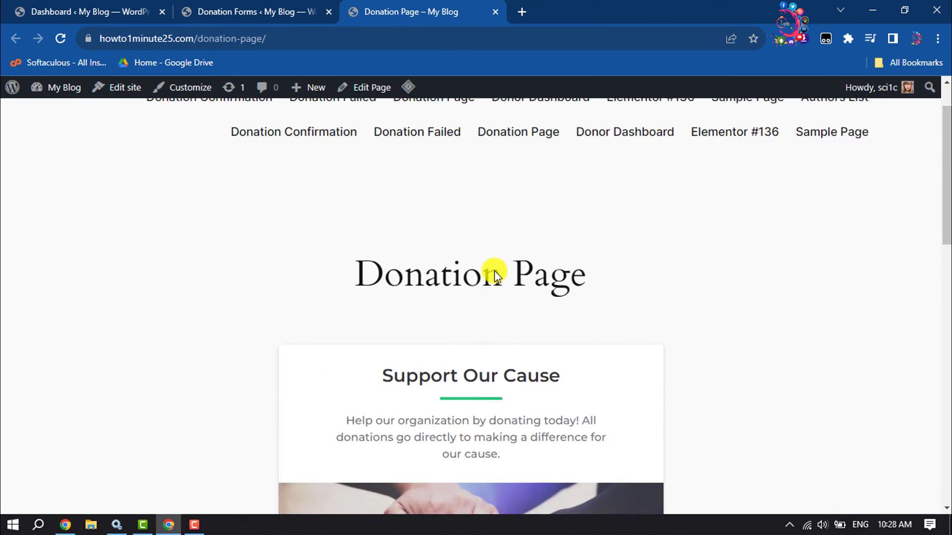
scroll(495, 270, "down", 10)
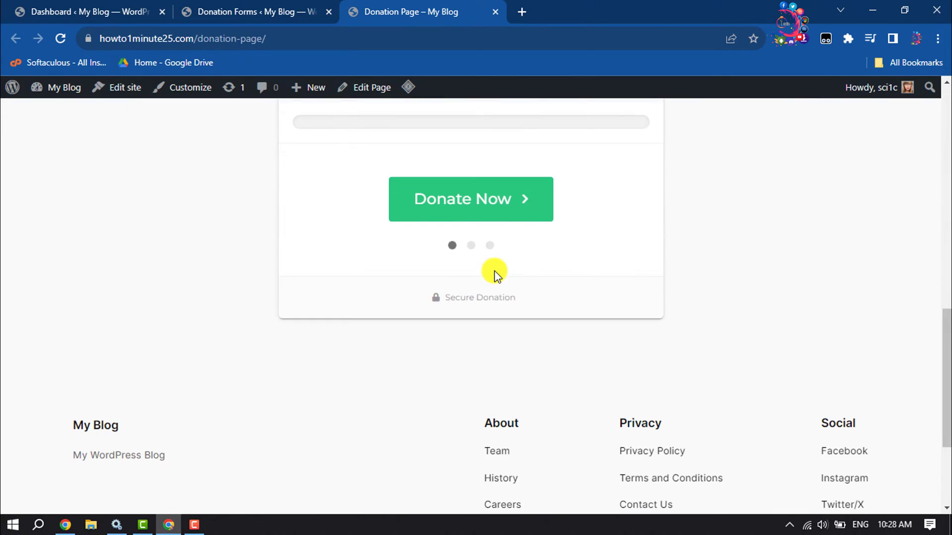
scroll(495, 271, "up", 4)
scroll(495, 271, "up", 3)
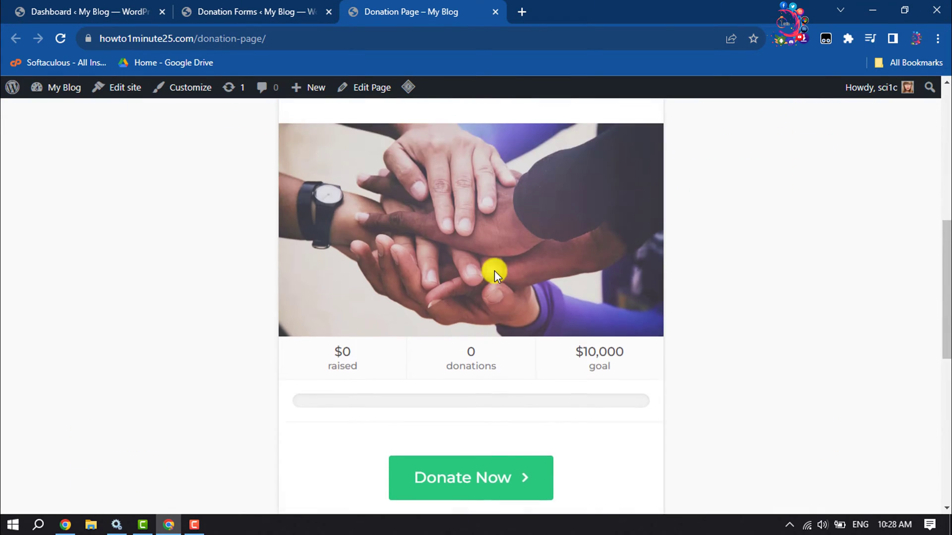
scroll(494, 270, "up", 3)
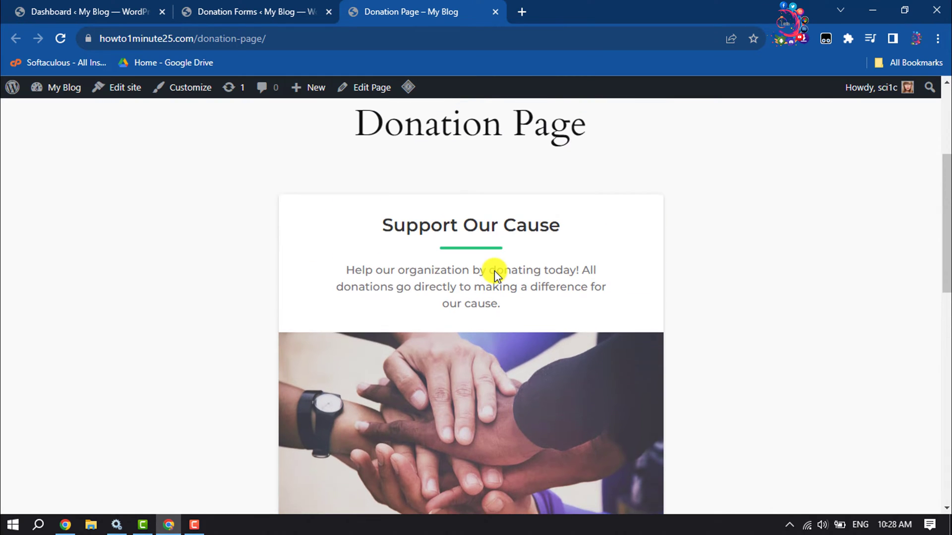
scroll(495, 271, "down", 5)
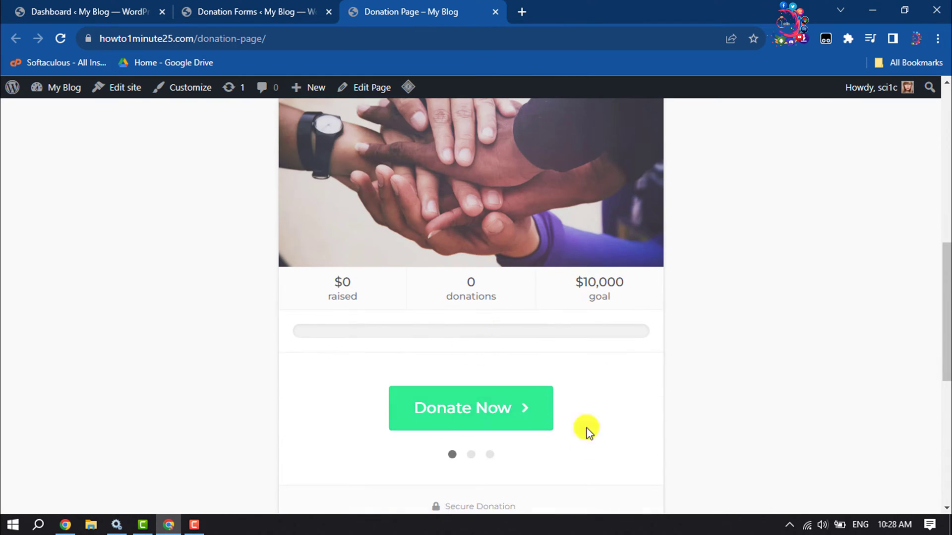
Start a donation and try the $25, $50, $250, $100 and $10 preset amounts.
left_click(497, 419)
left_click(512, 270)
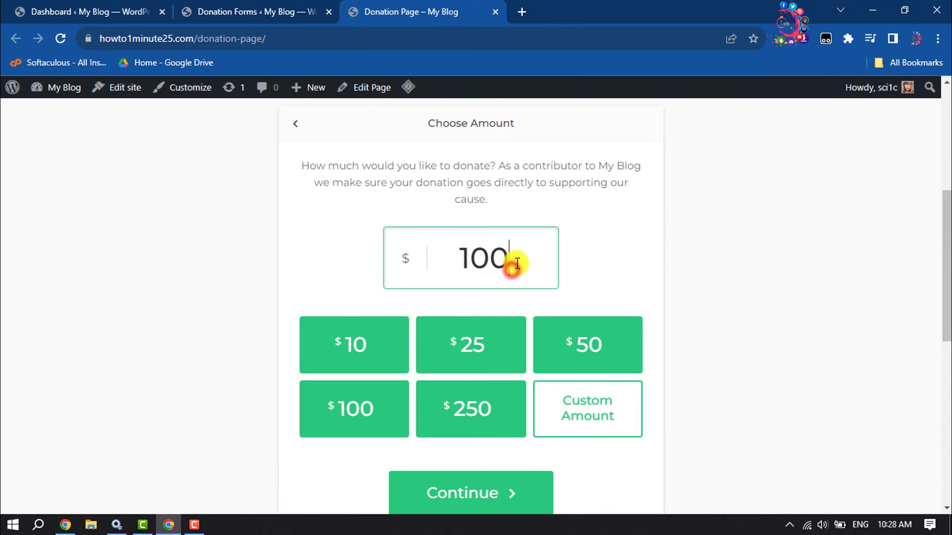
left_click(466, 357)
left_click(578, 356)
left_click(465, 418)
left_click(319, 400)
left_click(371, 347)
Enter a custom amount of $223 and continue to the donor information step.
left_click(605, 430)
type("223")
scroll(505, 336, "down", 4)
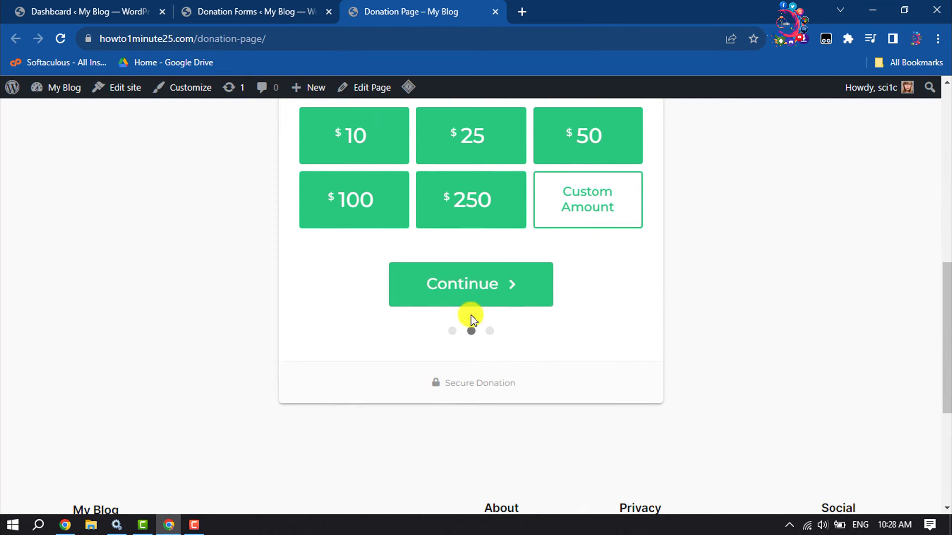
left_click(491, 293)
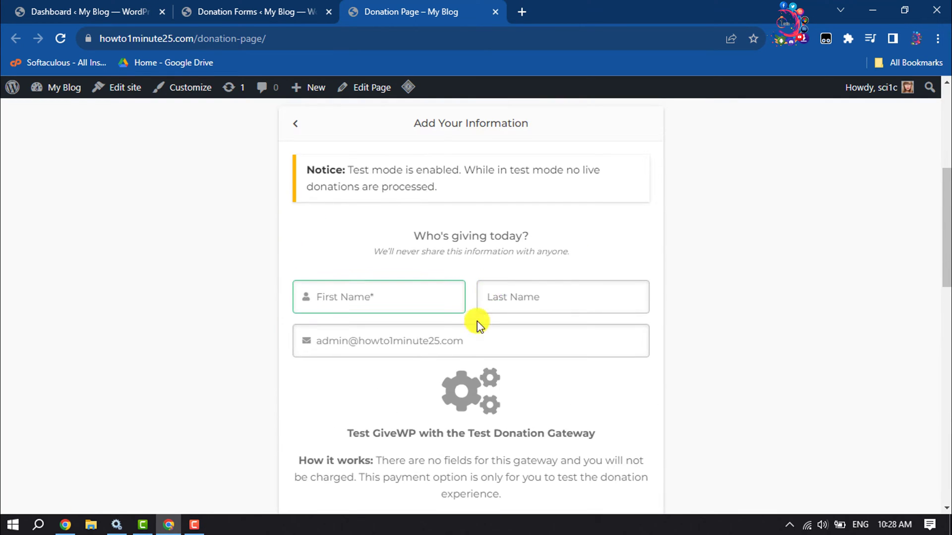
scroll(484, 304, "down", 8)
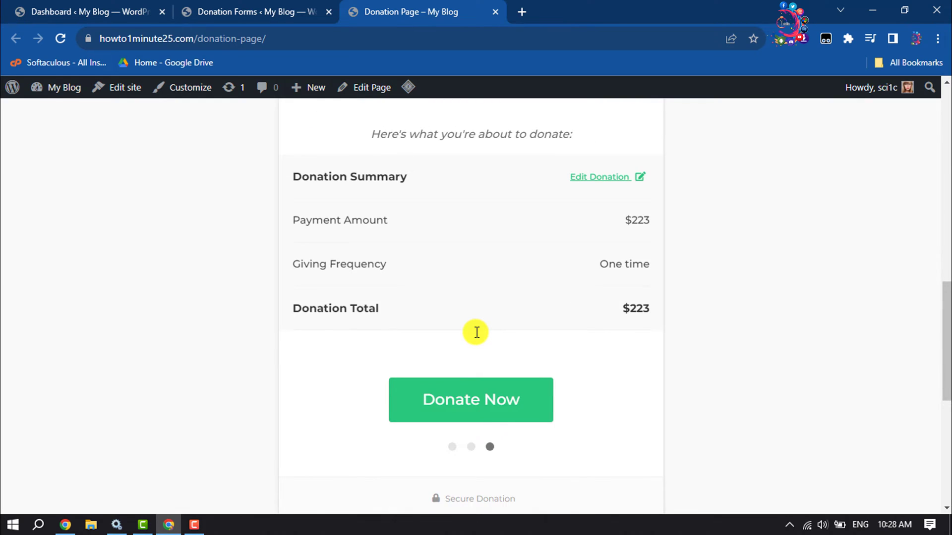
scroll(476, 333, "up", 8)
Fill in the donor's first name, last name and e-mail address.
left_click(387, 300)
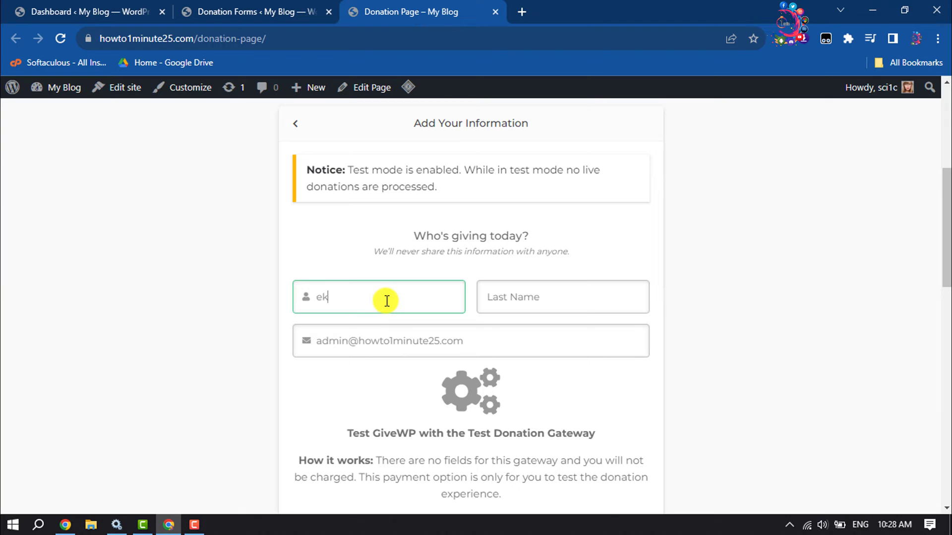
key("Tab")
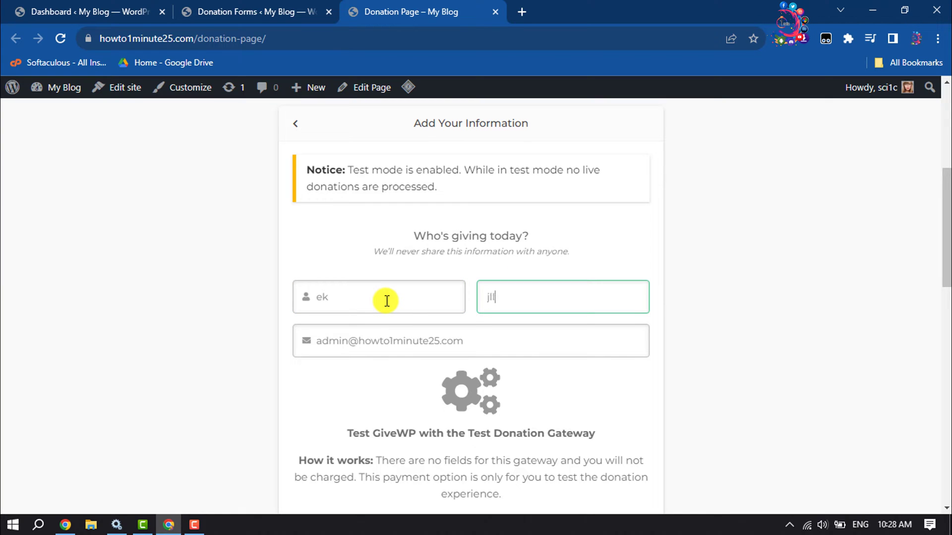
left_click(375, 350)
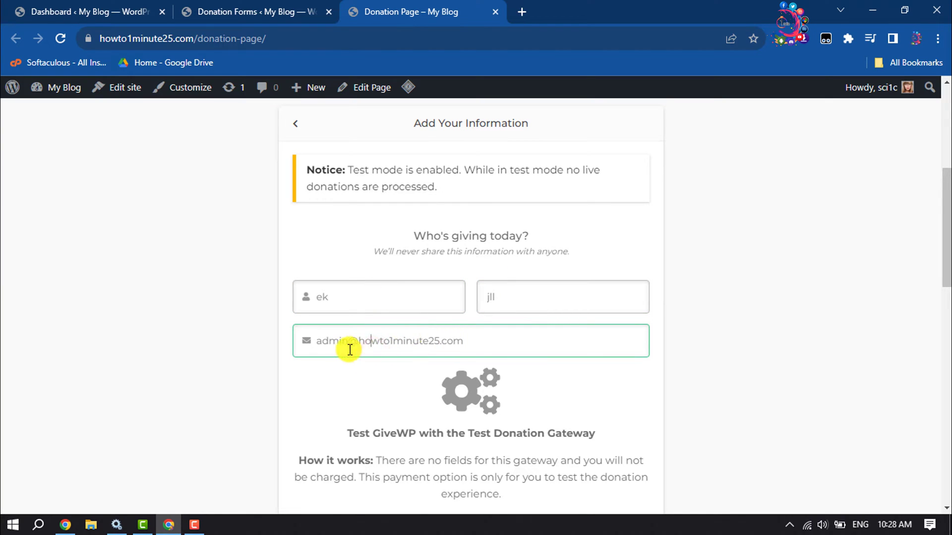
Review the Test GiveWP gateway section and submit the $223 test donation.
scroll(463, 340, "down", 5)
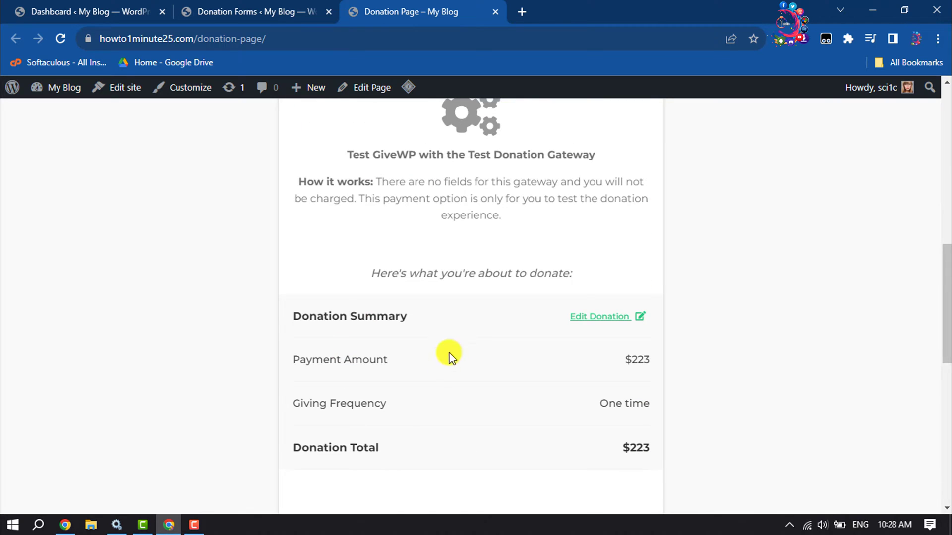
left_click_drag(353, 158, 578, 159)
left_click(578, 160)
left_click_drag(344, 158, 542, 159)
left_click(543, 160)
scroll(543, 207, "down", 3)
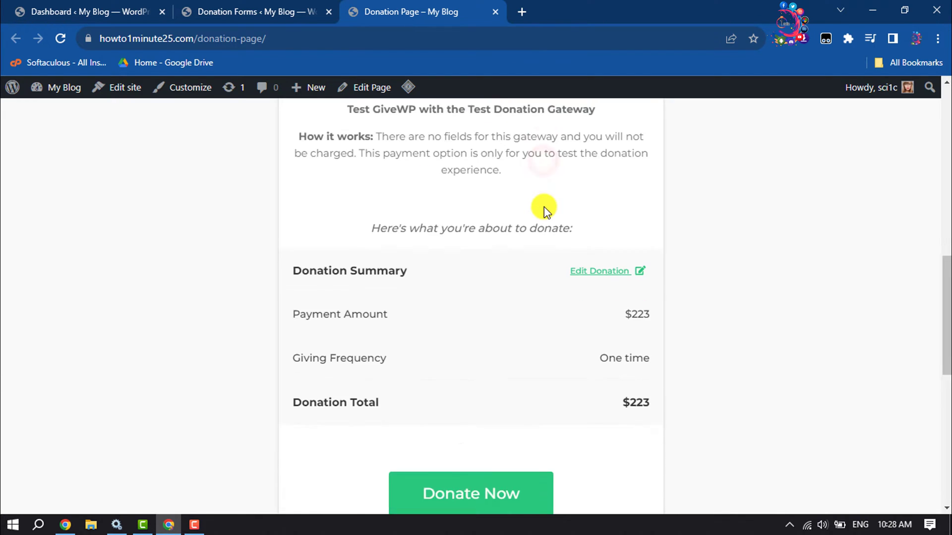
left_click(484, 410)
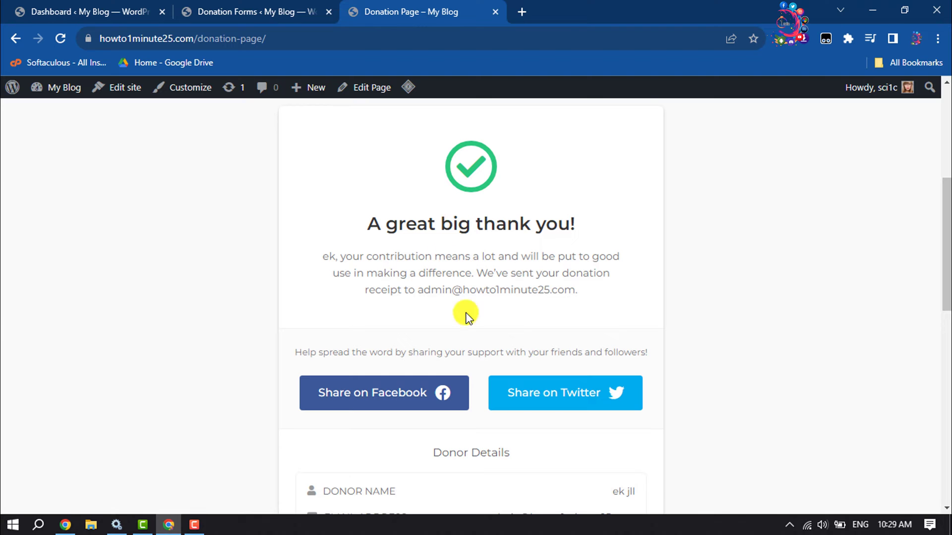
Return to the Donation Page, reload it, and check the form shows $0 raised toward $10,000.
scroll(440, 256, "up", 6)
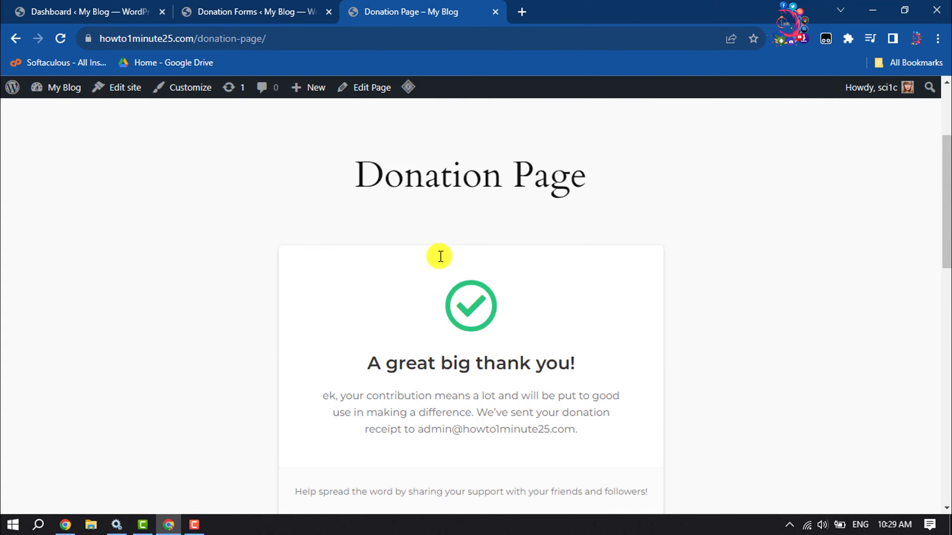
scroll(440, 257, "down", 7)
scroll(440, 256, "down", 3)
scroll(436, 256, "up", 2)
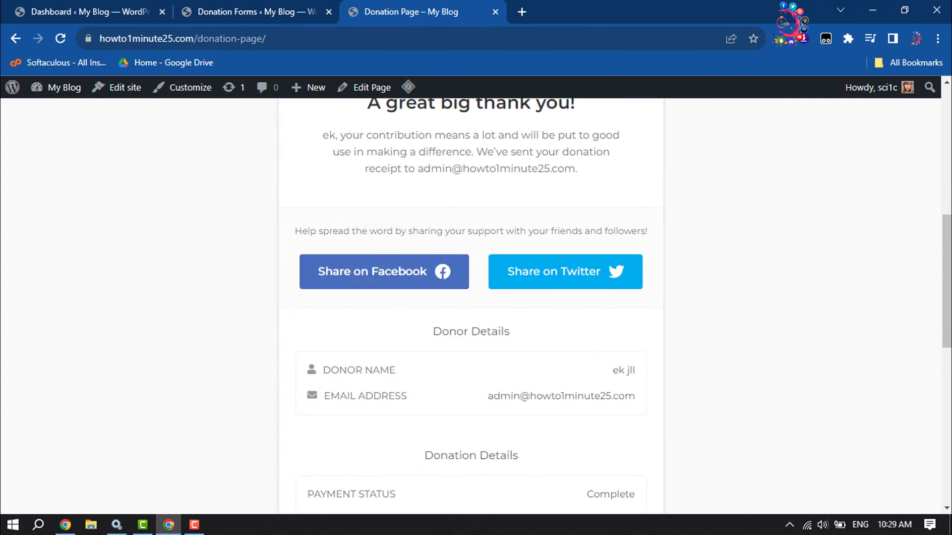
left_click(11, 38)
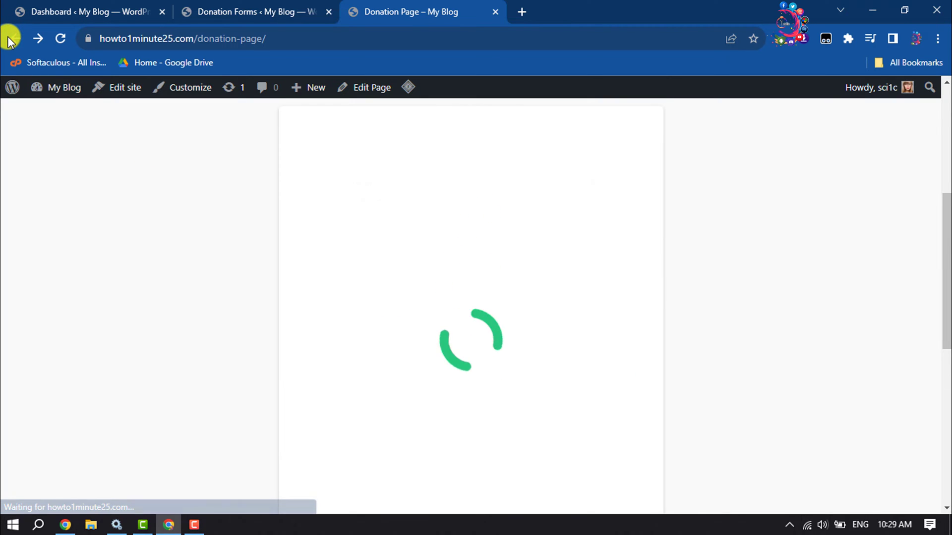
scroll(255, 146, "down", 5)
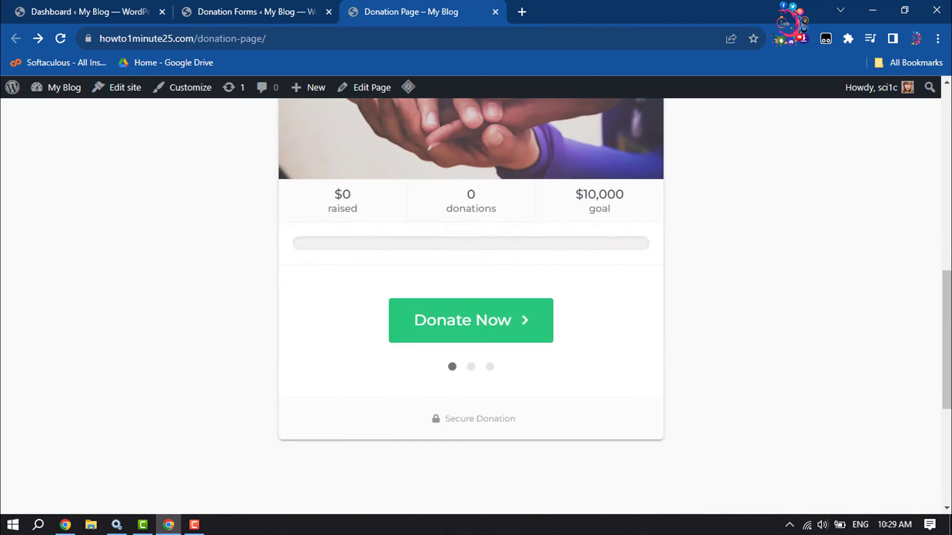
left_click(55, 38)
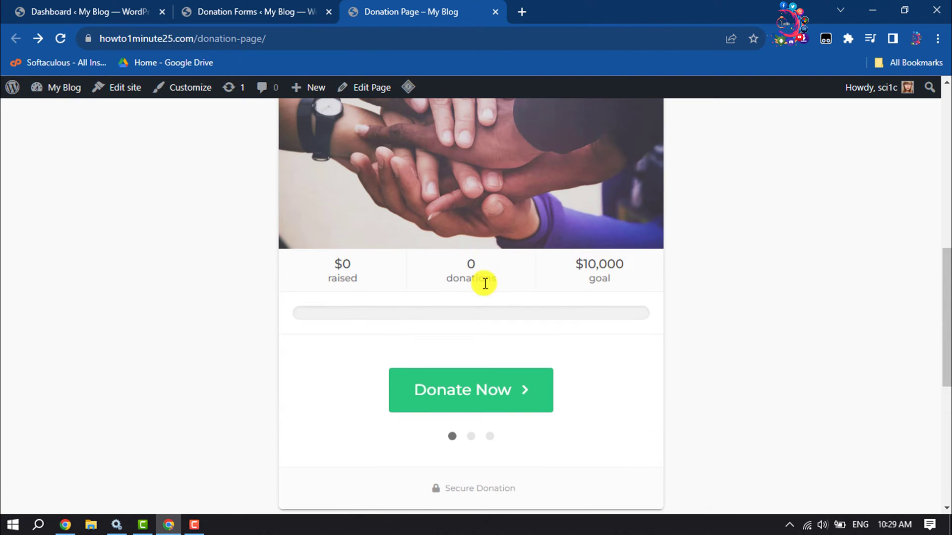
scroll(483, 281, "up", 4)
left_click_drag(394, 135, 484, 206)
left_click(489, 205)
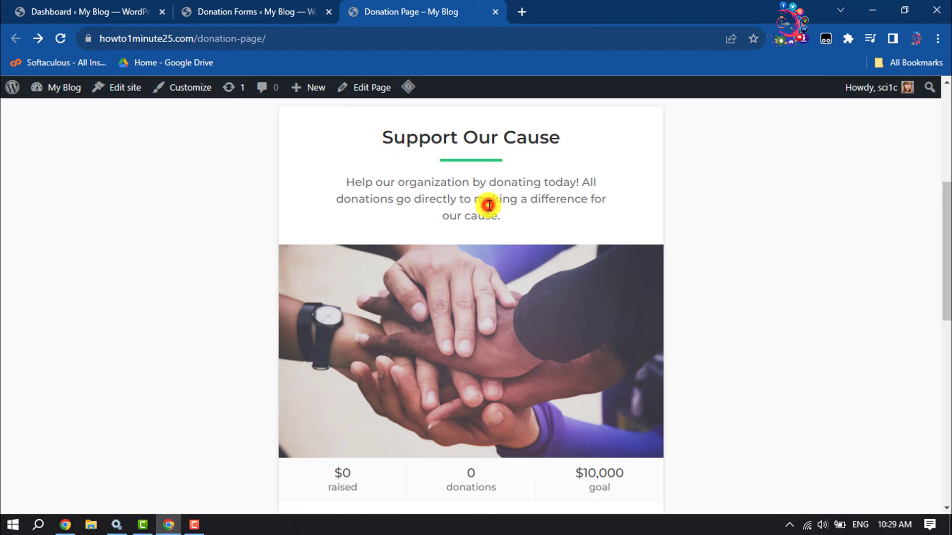
Open Donation Form #213 for editing from the GiveWP Donation Forms list.
left_click(239, 7)
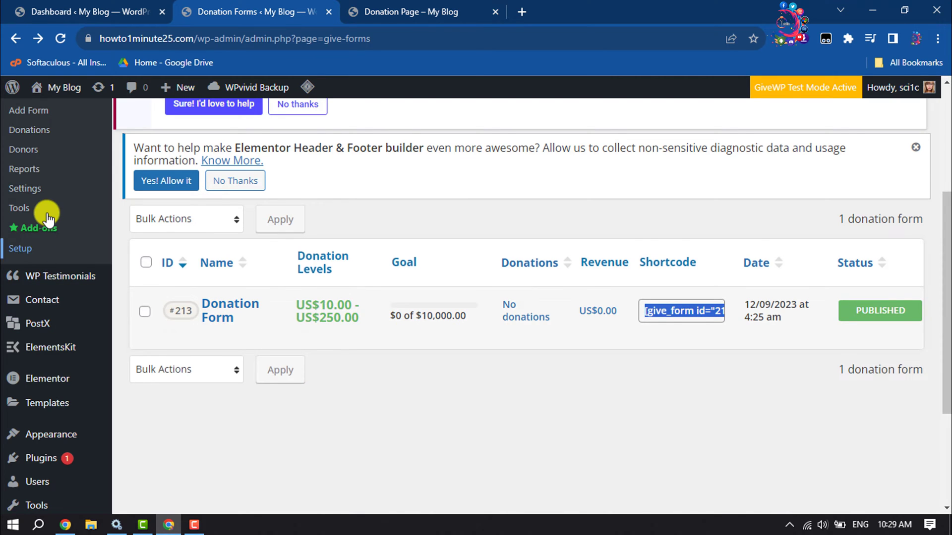
scroll(43, 235, "up", 4)
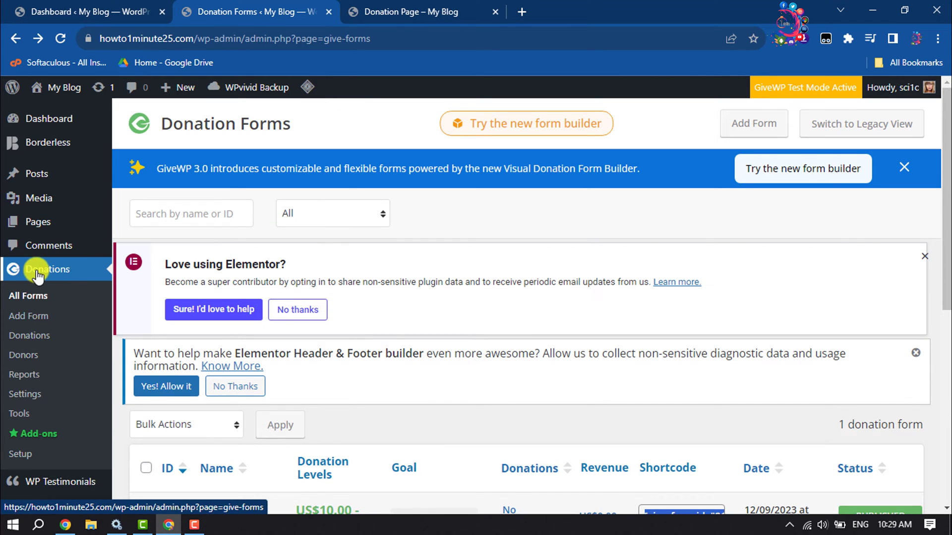
scroll(336, 272, "down", 4)
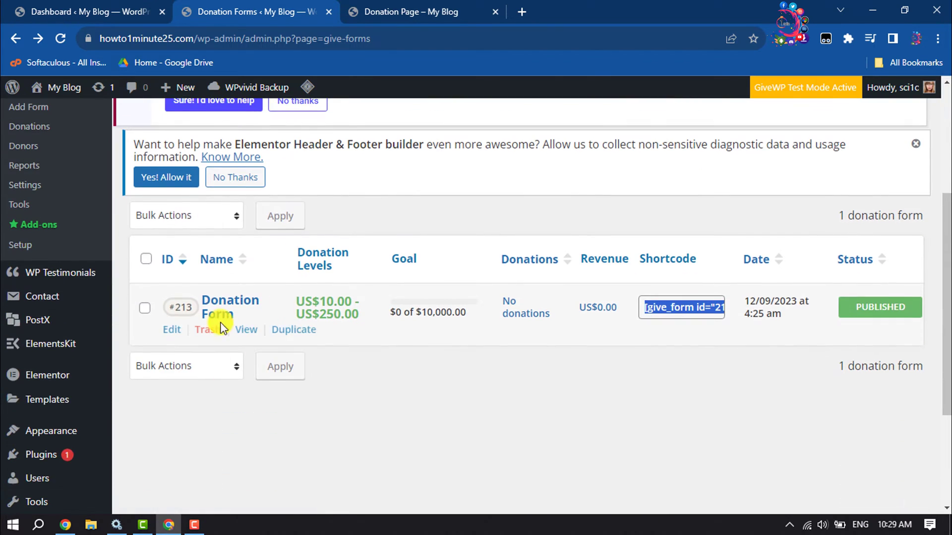
left_click(220, 317)
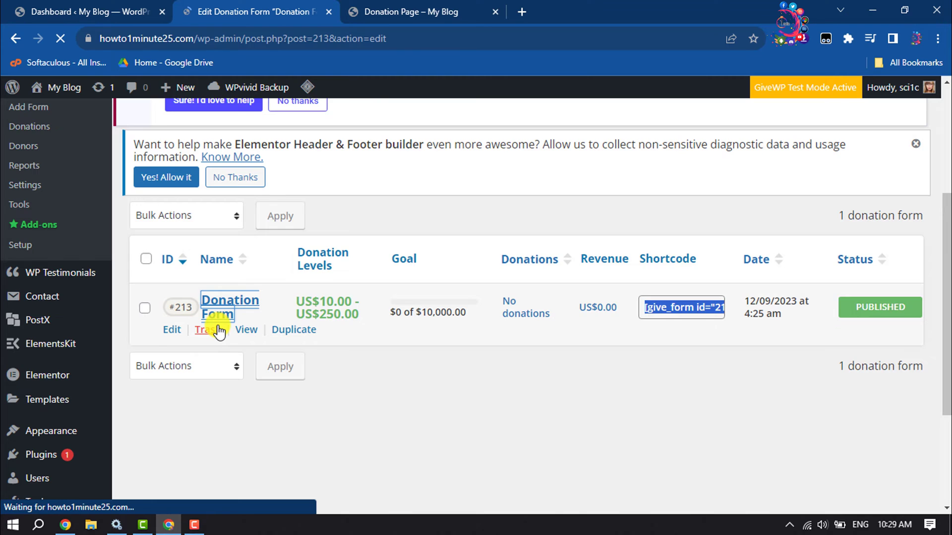
scroll(267, 320, "down", 4)
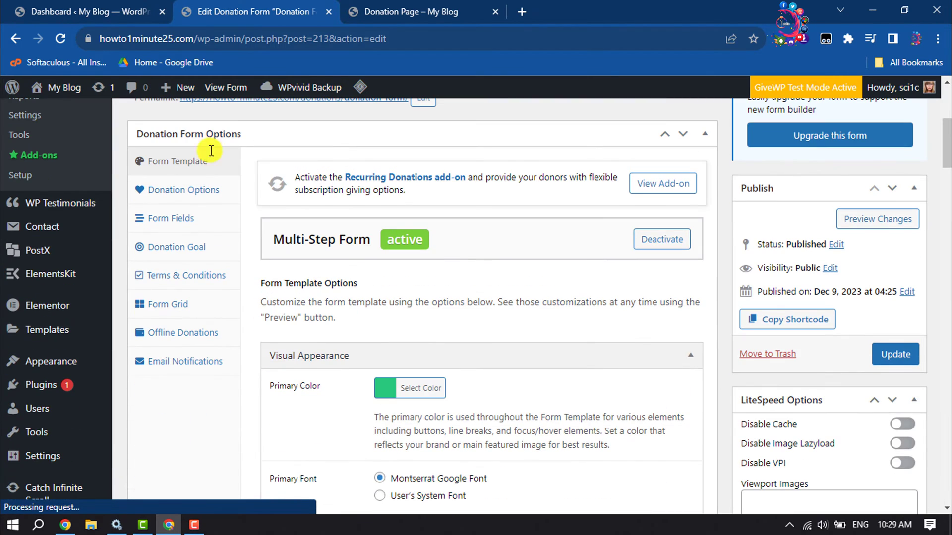
key("ctrl+Tab")
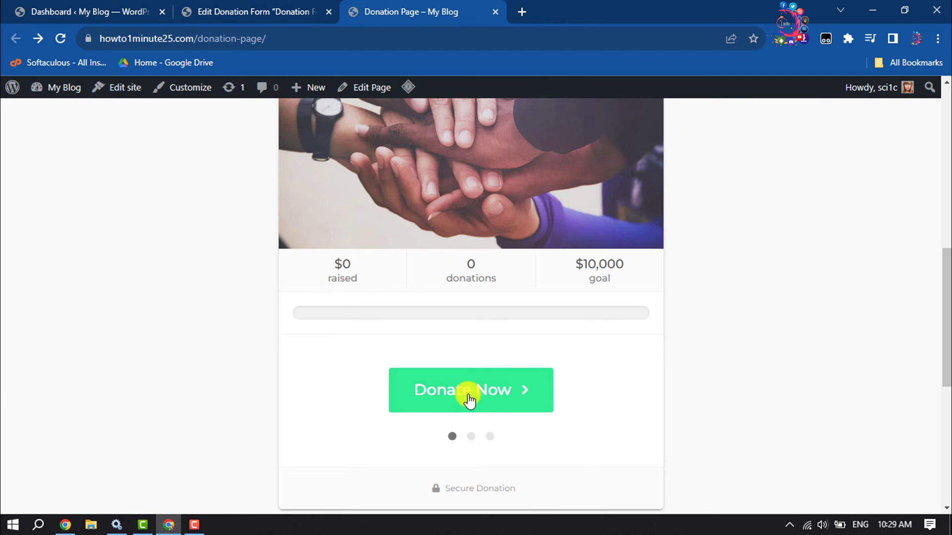
left_click(304, 10)
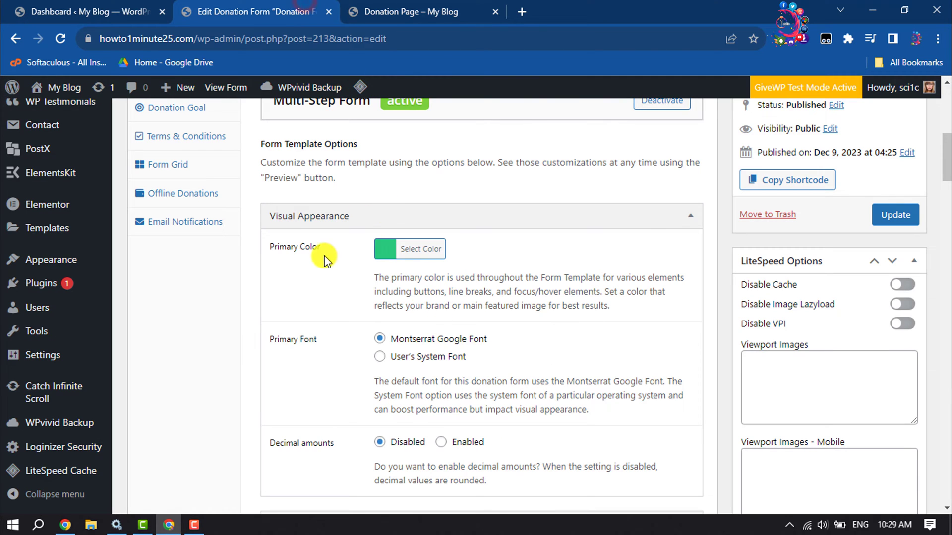
scroll(386, 254, "down", 3)
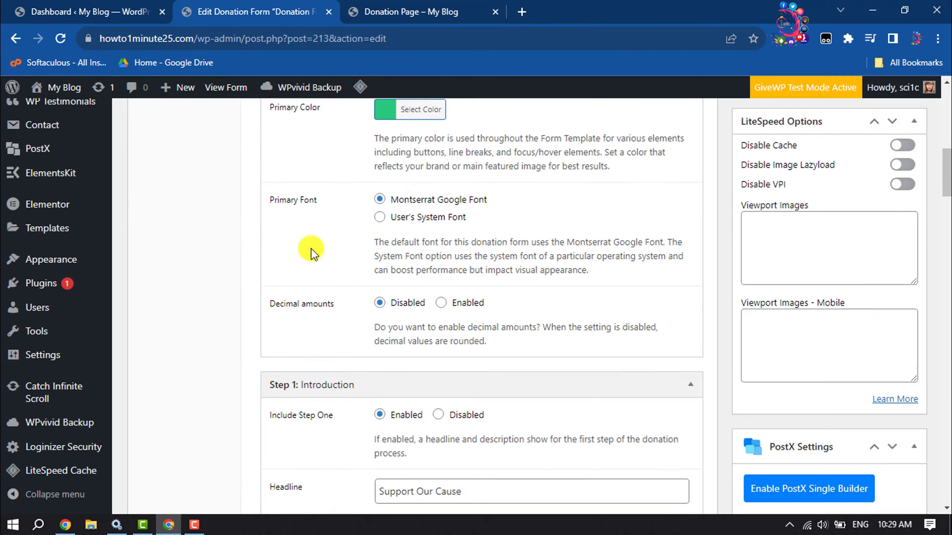
scroll(416, 209, "down", 4)
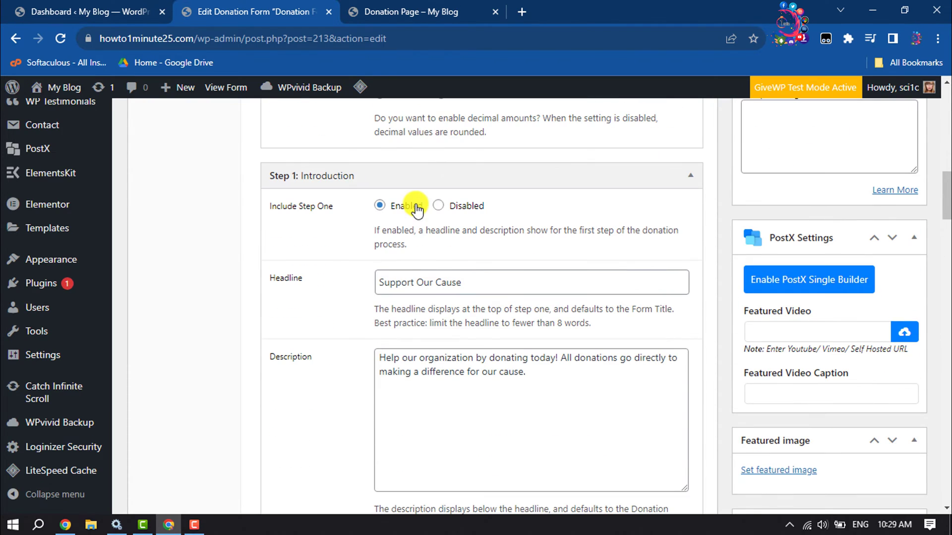
triple_click(479, 282)
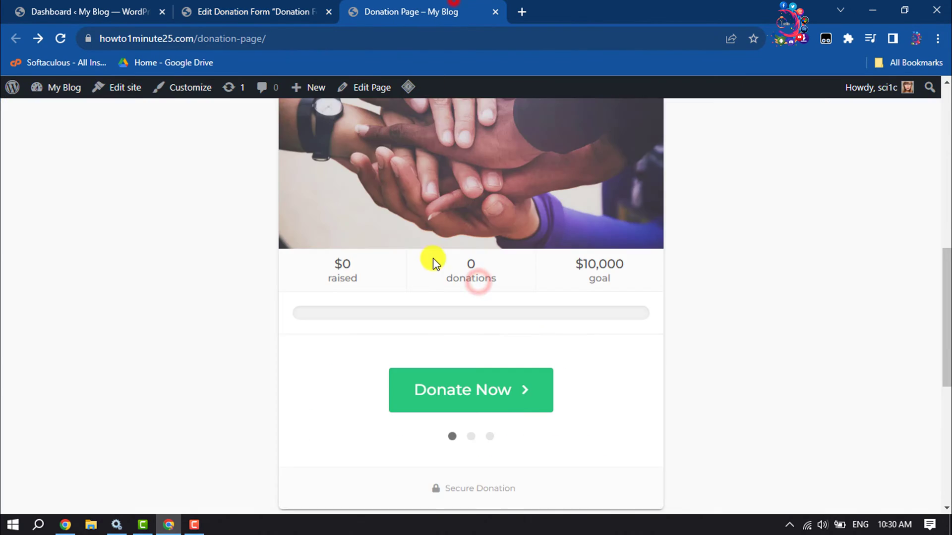
scroll(432, 262, "up", 6)
left_click_drag(382, 274, 584, 281)
left_click(578, 278)
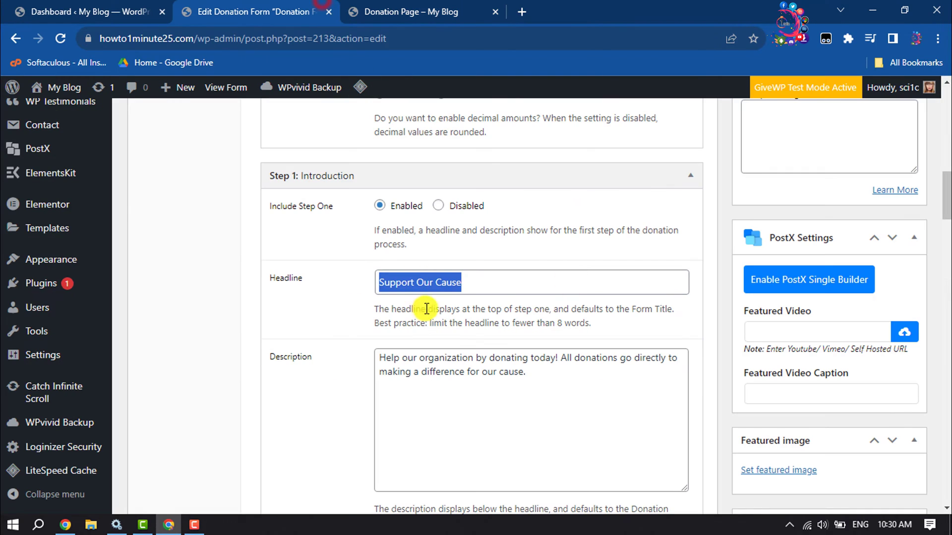
left_click(501, 286)
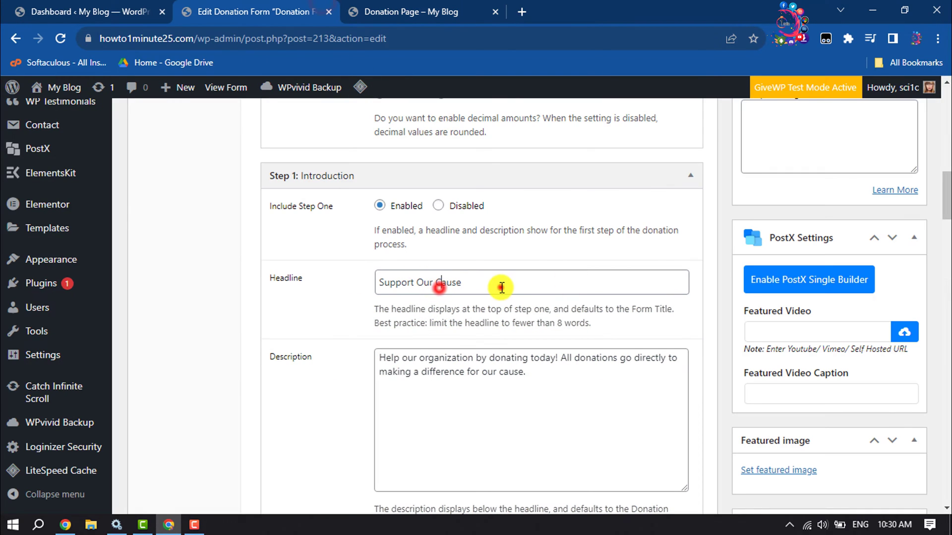
left_click(458, 414)
scroll(451, 392, "down", 7)
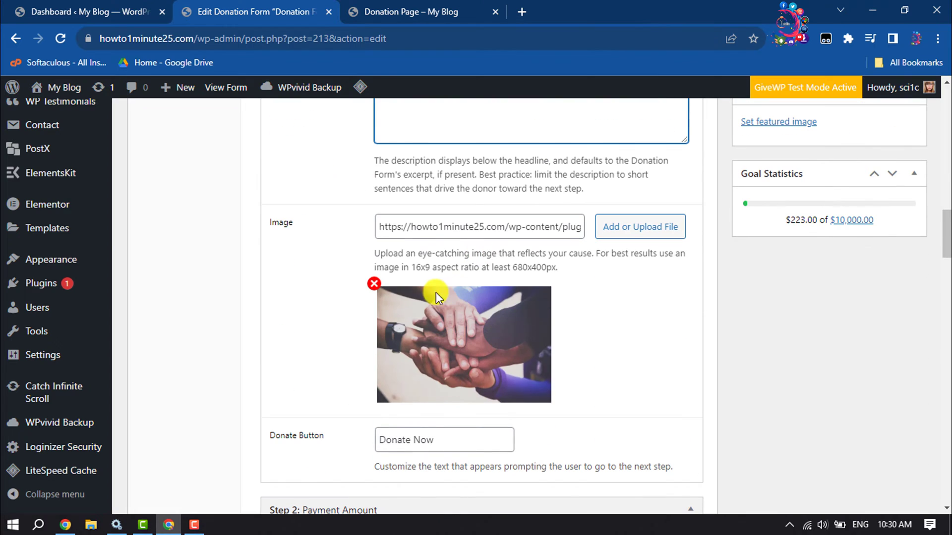
left_click(471, 6)
scroll(432, 450, "down", 4)
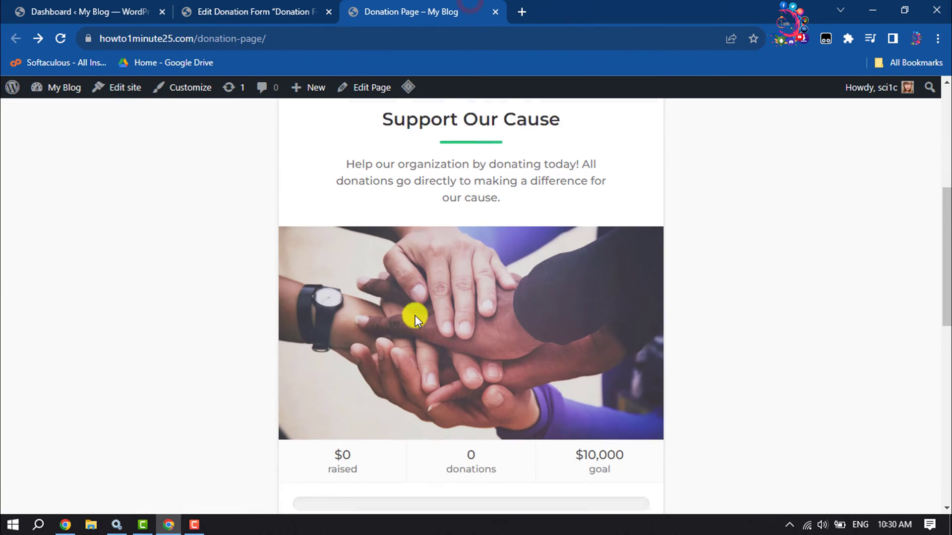
left_click_drag(448, 322, 468, 300)
left_click(206, 11)
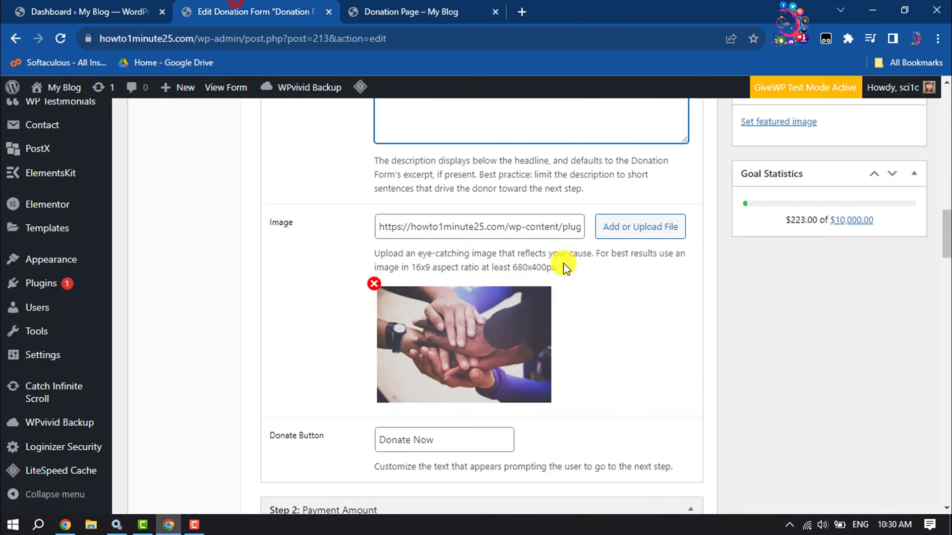
scroll(509, 272, "down", 3)
left_click(391, 11)
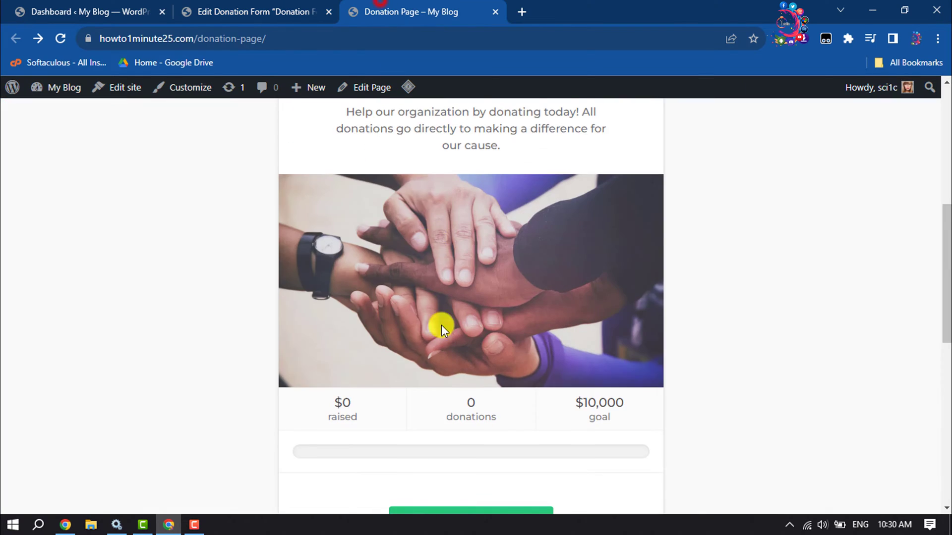
scroll(440, 298, "down", 5)
left_click(263, 9)
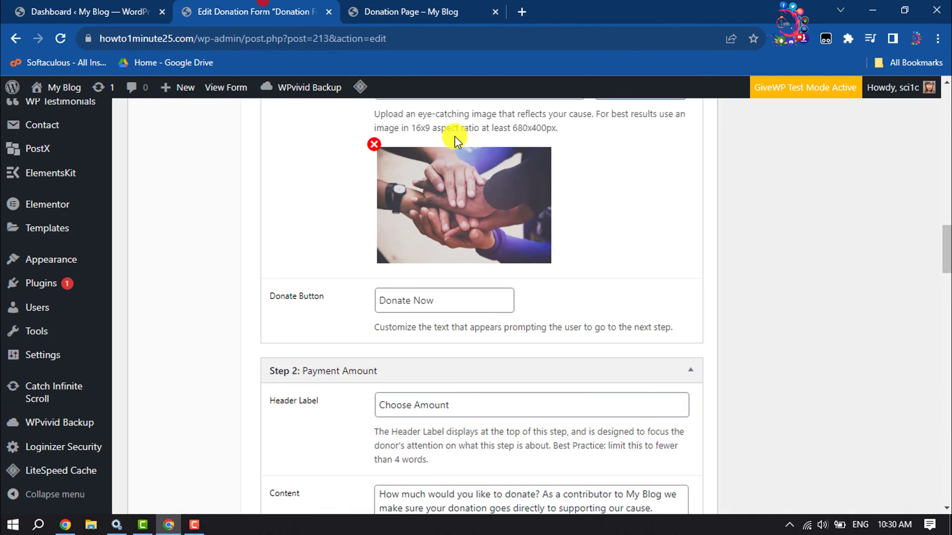
triple_click(429, 298)
left_click(416, 331)
scroll(460, 300, "down", 5)
scroll(459, 300, "up", 1)
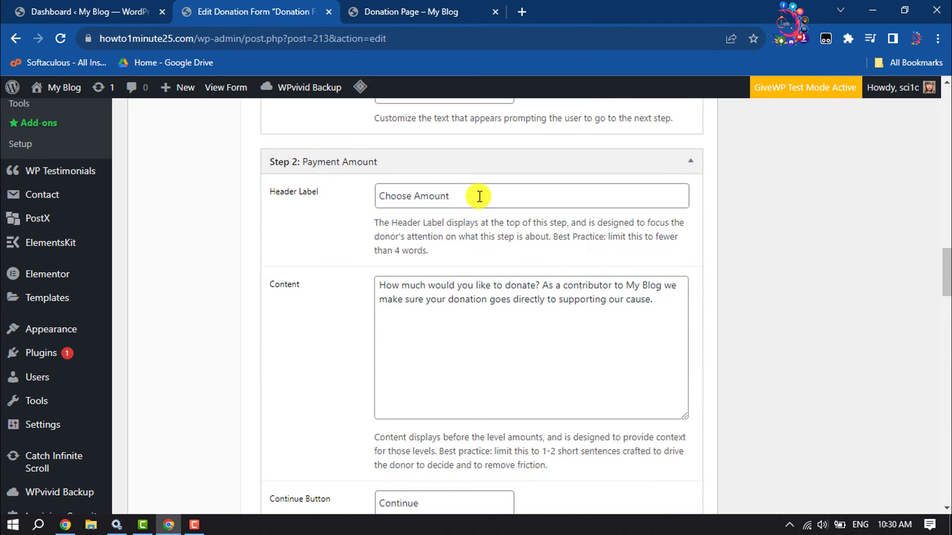
left_click_drag(479, 196, 375, 195)
left_click(459, 376)
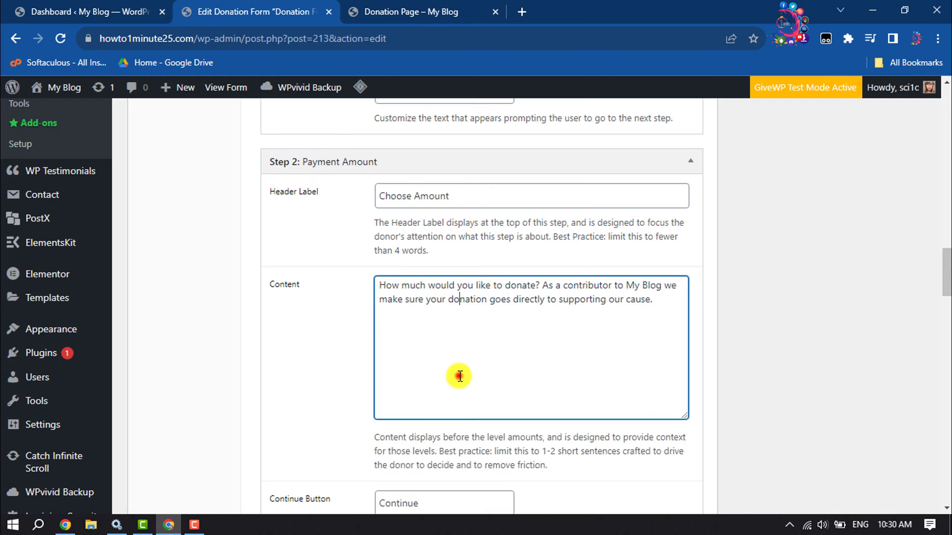
left_click_drag(578, 300, 461, 253)
scroll(461, 254, "down", 6)
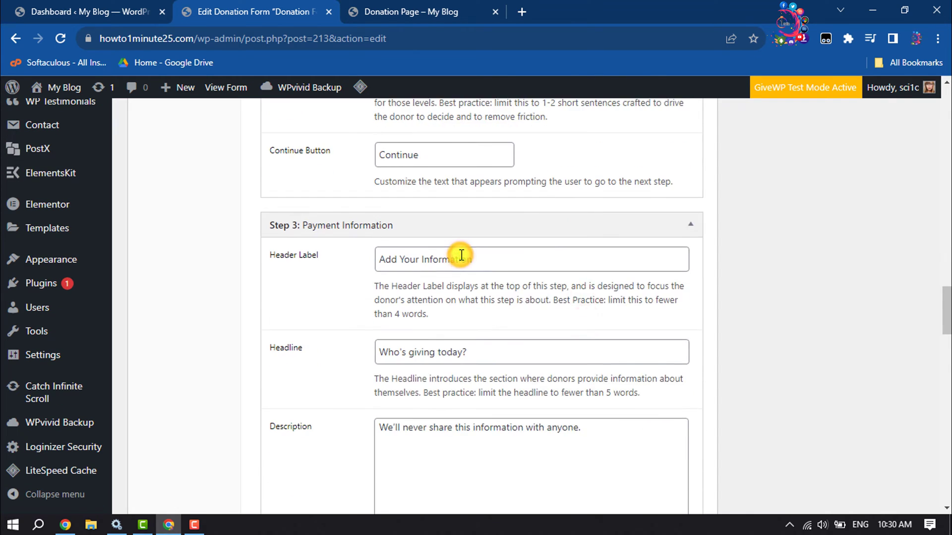
scroll(460, 254, "down", 15)
scroll(461, 255, "down", 10)
scroll(461, 255, "up", 20)
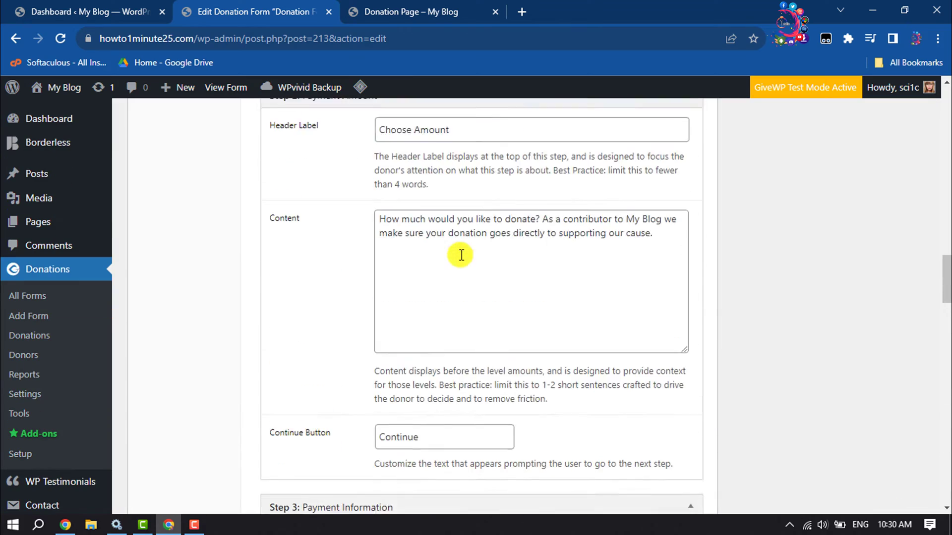
scroll(461, 255, "up", 20)
Review the Donation Options tab's 5.00 minimum and the maximum donation amount.
scroll(210, 394, "down", 3)
left_click(206, 267)
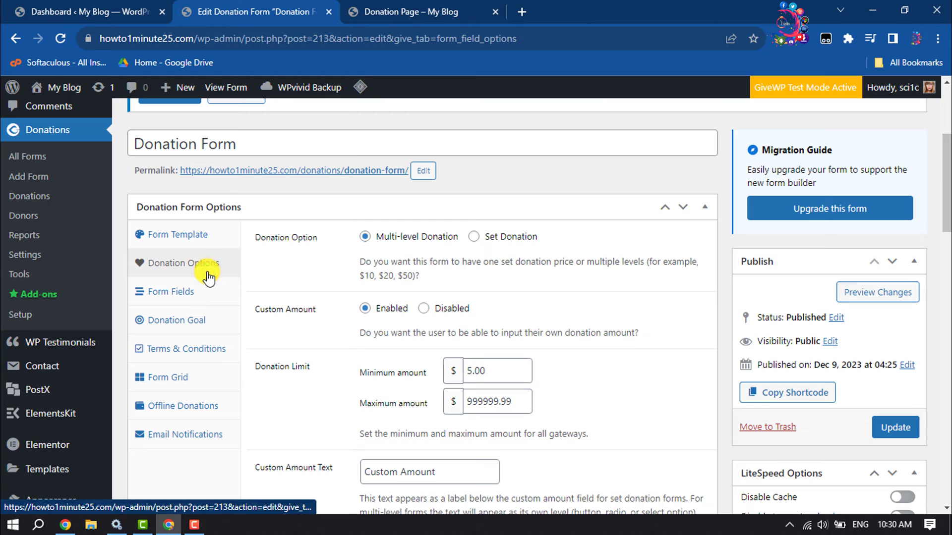
scroll(555, 297, "down", 1)
double_click(492, 301)
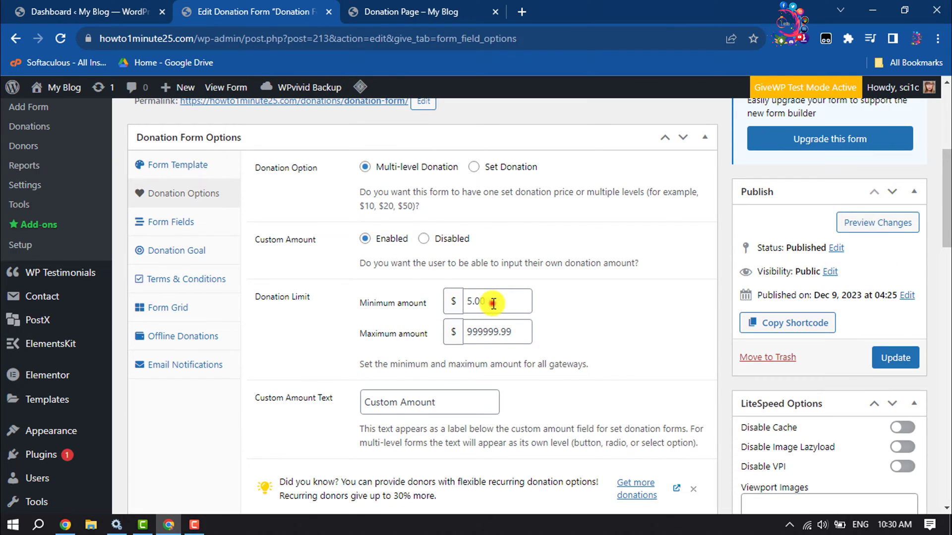
left_click(506, 333)
scroll(656, 322, "down", 18)
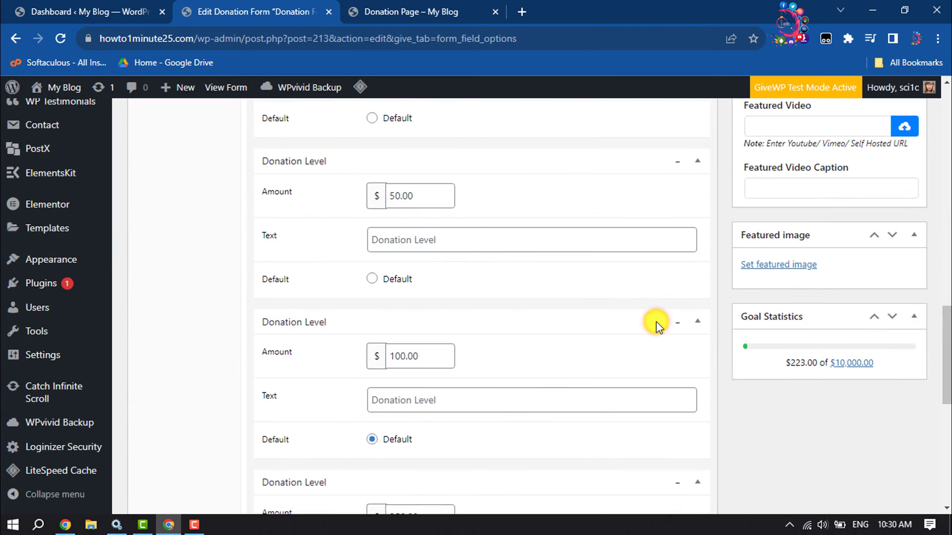
scroll(656, 322, "up", 16)
scroll(656, 321, "up", 5)
scroll(590, 344, "down", 2)
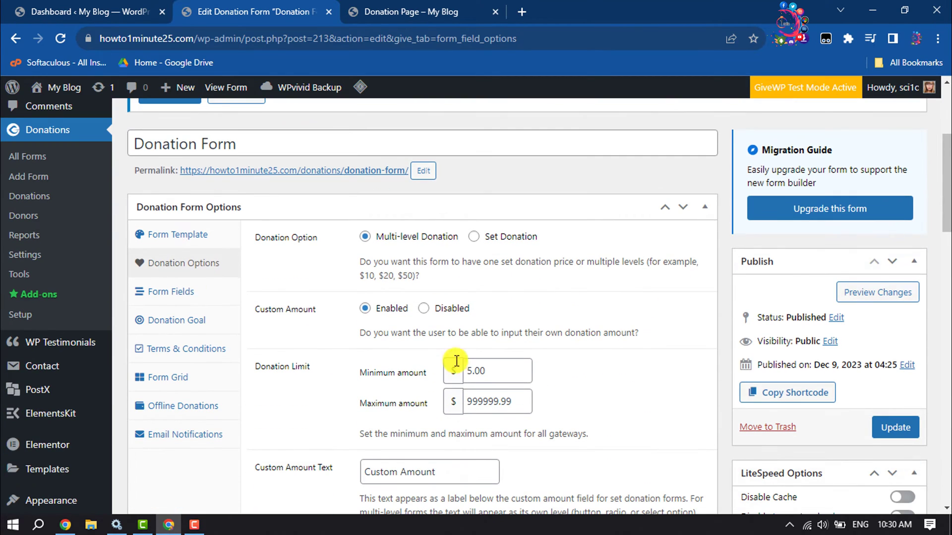
Look over the form's Form Fields settings.
left_click(179, 297)
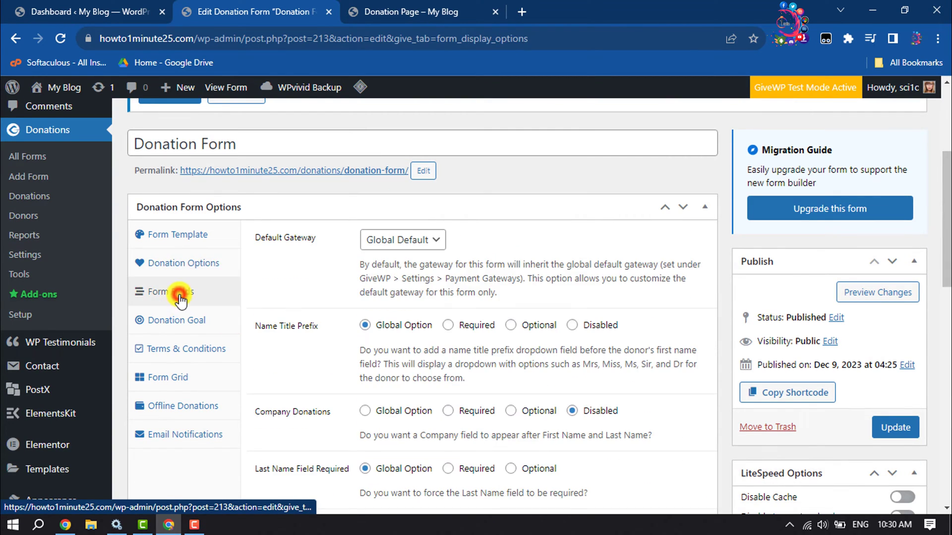
scroll(427, 304, "down", 8)
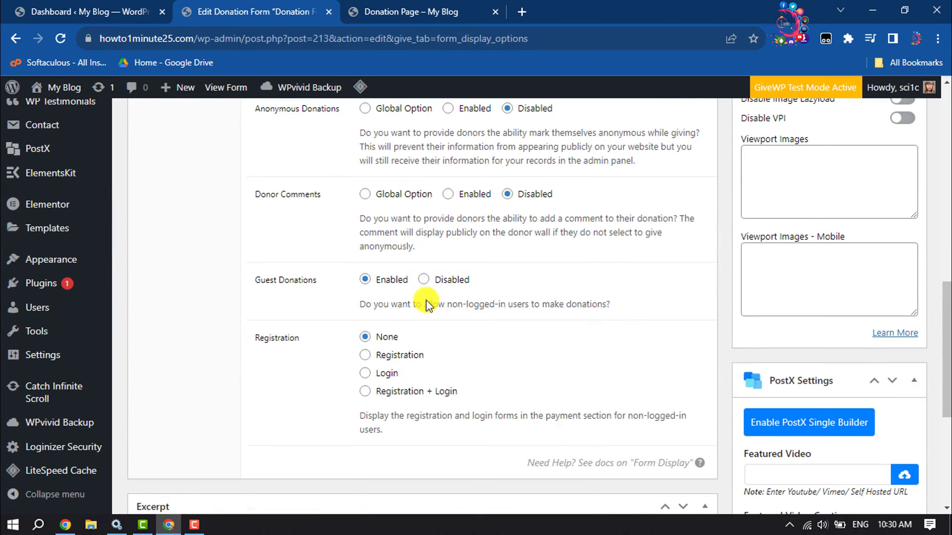
scroll(473, 277, "up", 10)
scroll(472, 284, "down", 5)
scroll(472, 284, "down", 1)
Show the Donation Goal tab: goal enabled, Amount Raised format, $10000.00 goal amount.
left_click(164, 188)
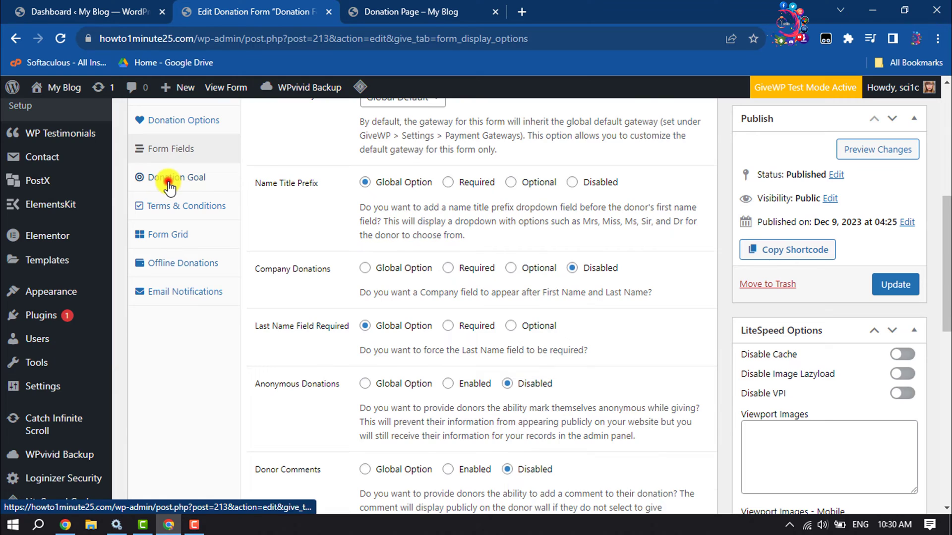
scroll(410, 293, "up", 2)
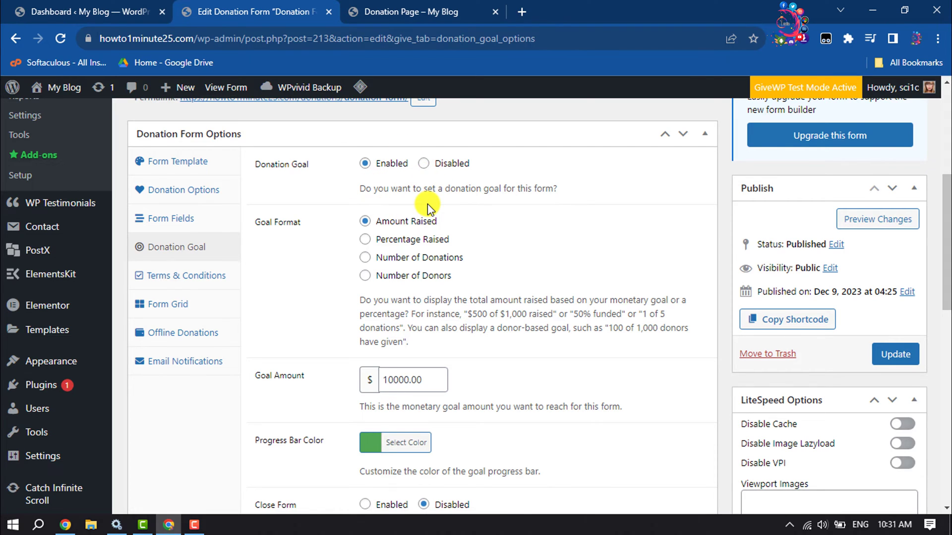
scroll(563, 431, "up", 2)
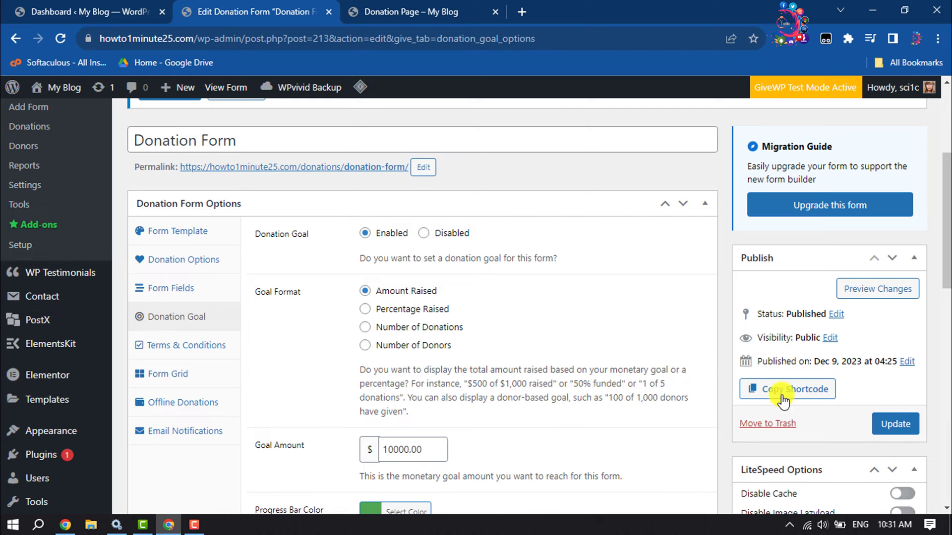
Update the Donation Form and review GiveWP's General settings with United States base country.
left_click(898, 426)
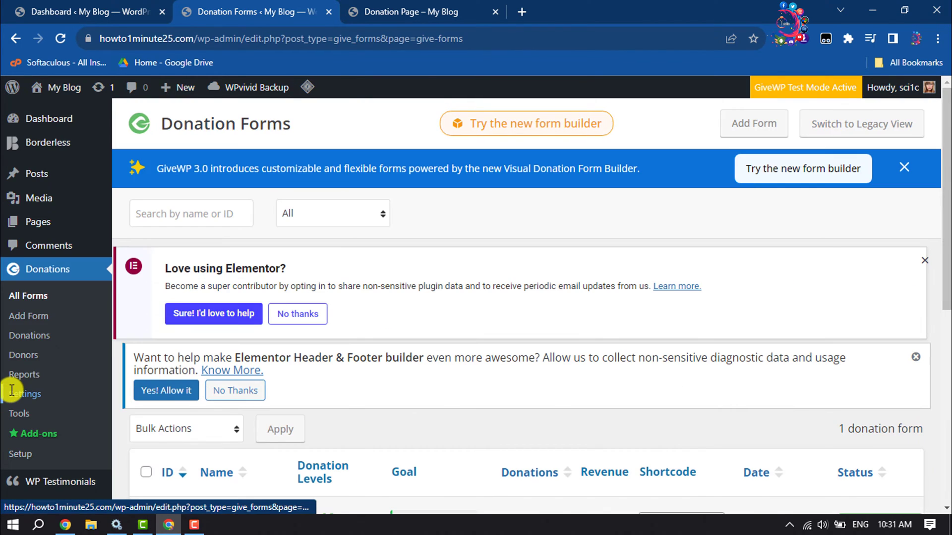
scroll(421, 387, "down", 4)
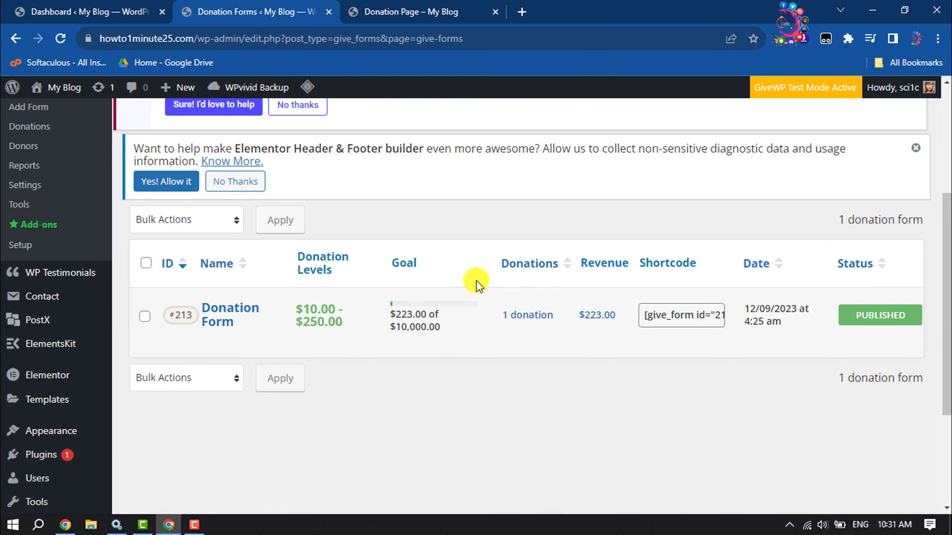
scroll(276, 276, "up", 2)
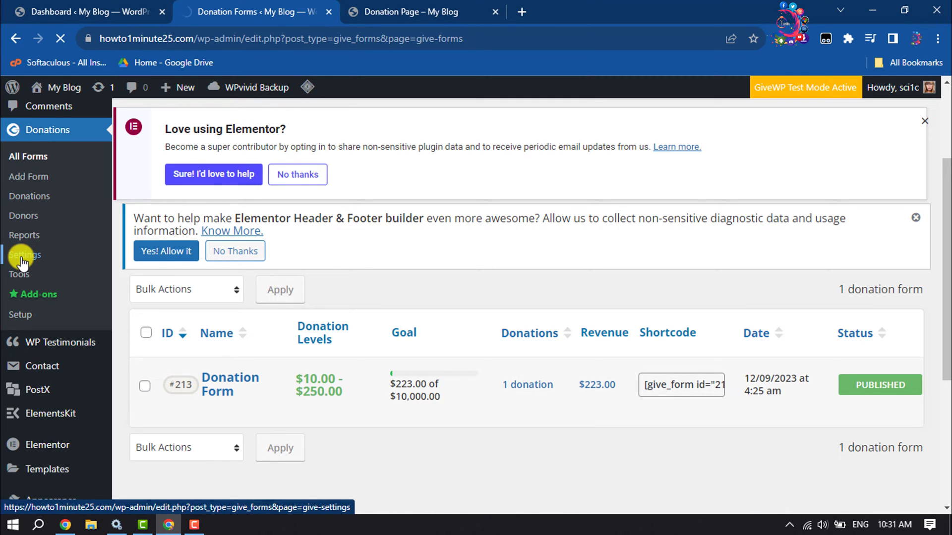
scroll(227, 281, "down", 4)
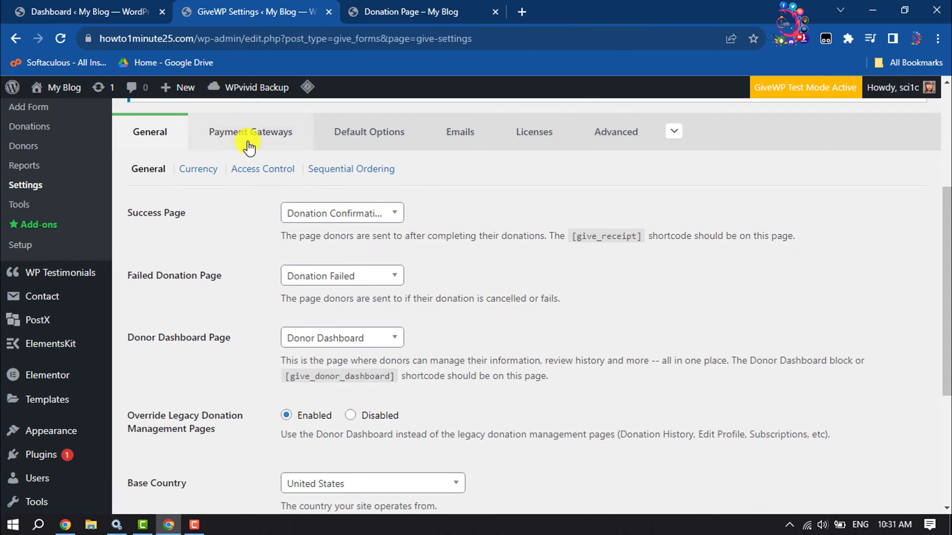
Go to Payment Gateways, dismiss the feature notice, and show the Stripe section in test mode.
left_click(257, 135)
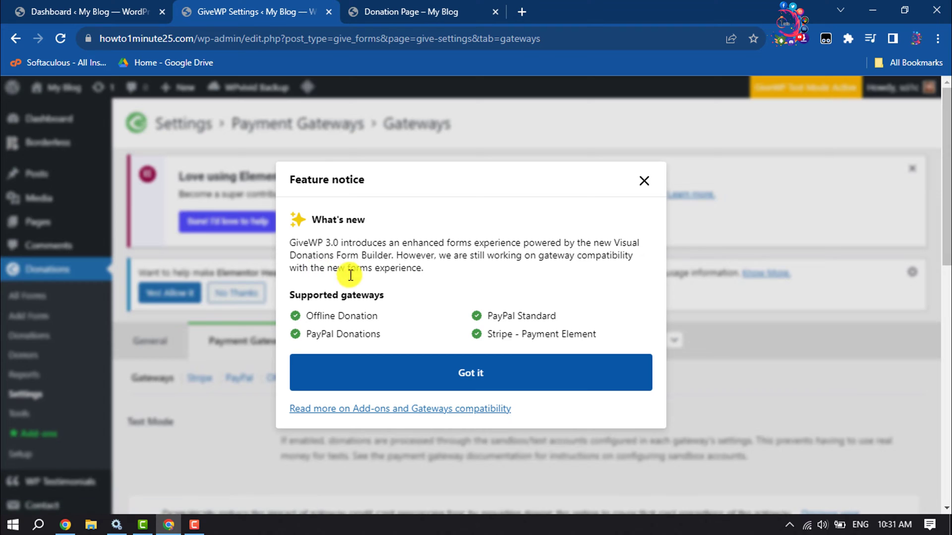
left_click(646, 176)
scroll(647, 178, "down", 4)
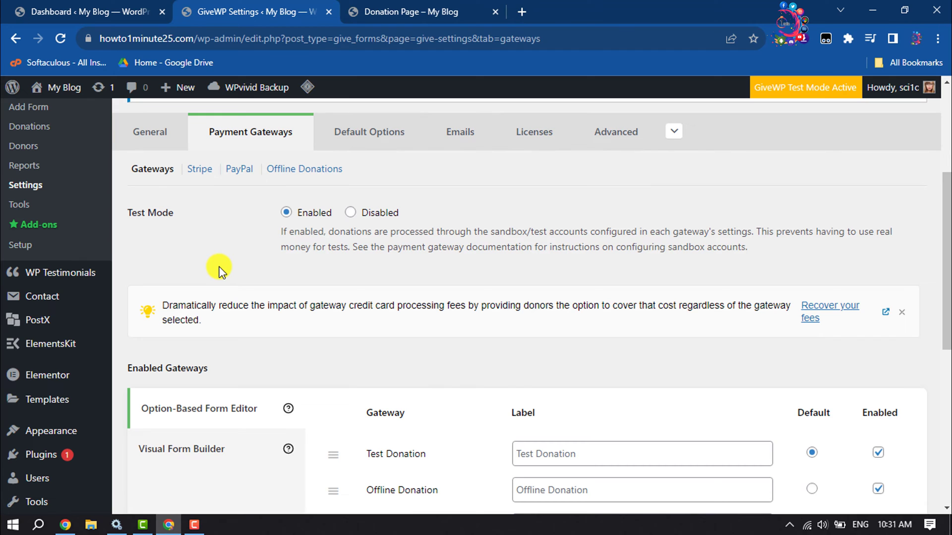
left_click(199, 169)
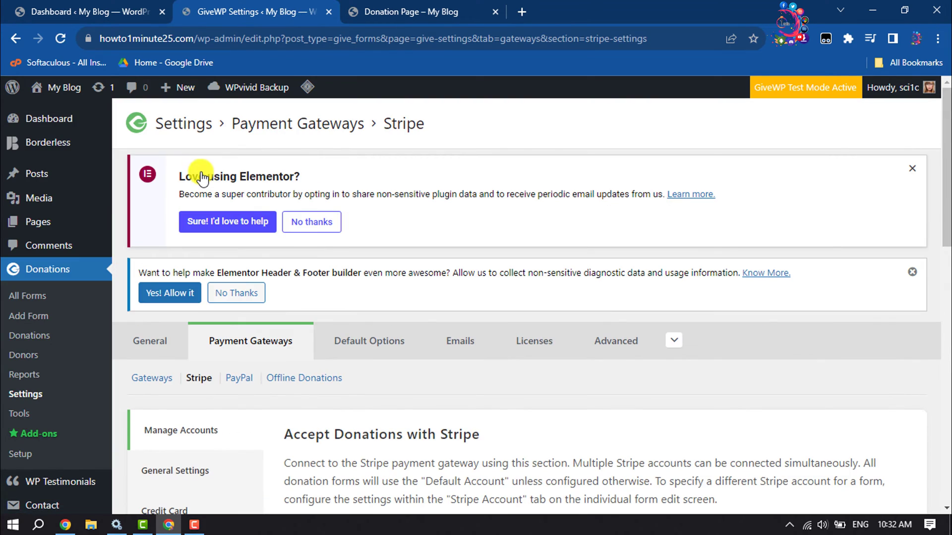
Check Stripe's Credit Card field format, then bring up PayPal Donations with United States account country.
scroll(373, 280, "down", 6)
scroll(374, 280, "down", 1)
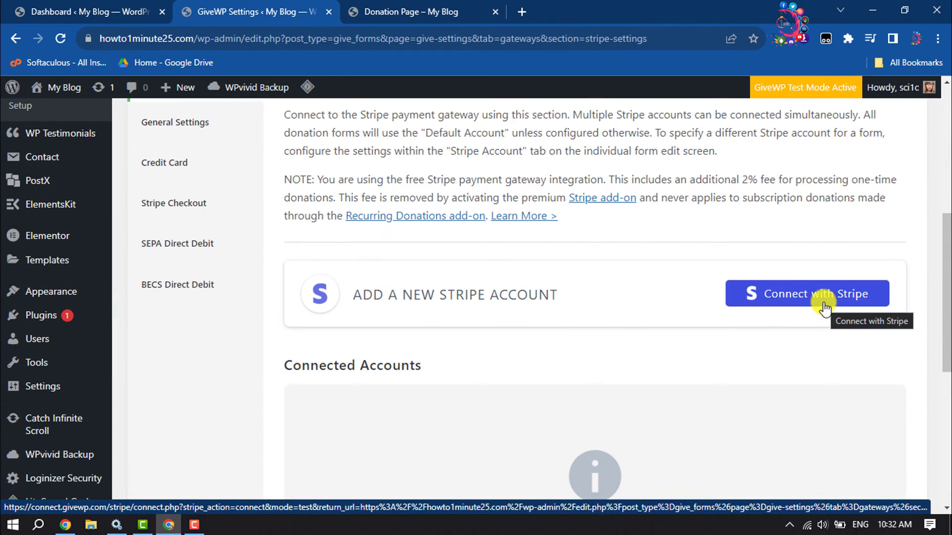
scroll(824, 307, "up", 5)
scroll(824, 303, "down", 1)
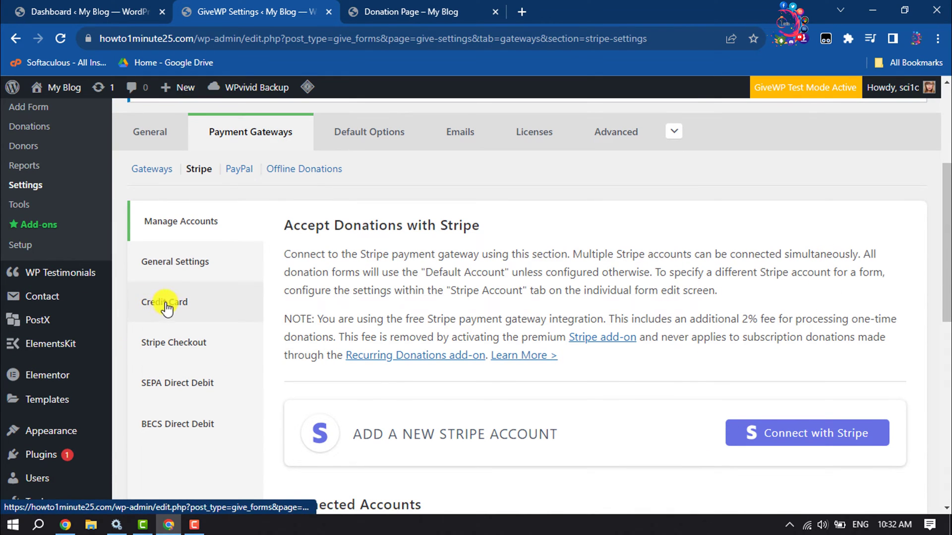
left_click(167, 304)
scroll(639, 369, "down", 4)
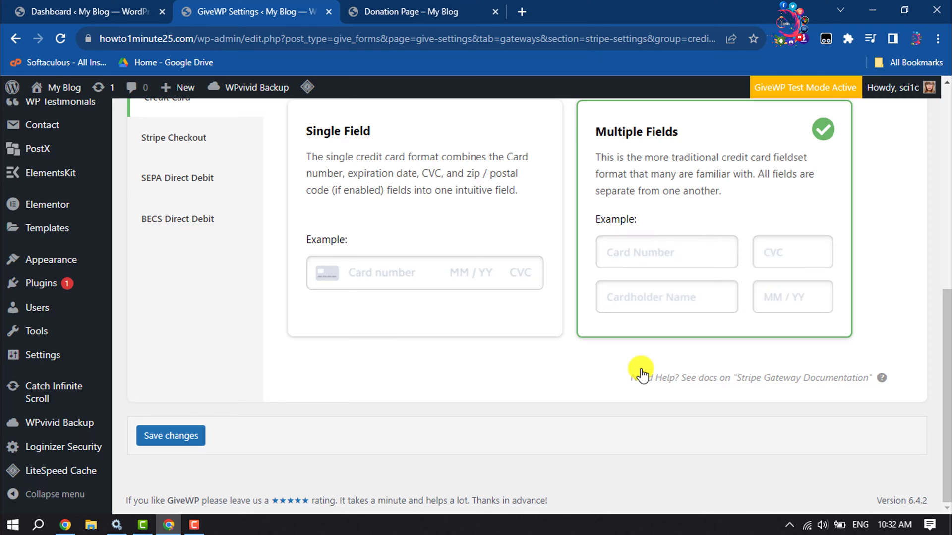
scroll(641, 373, "up", 3)
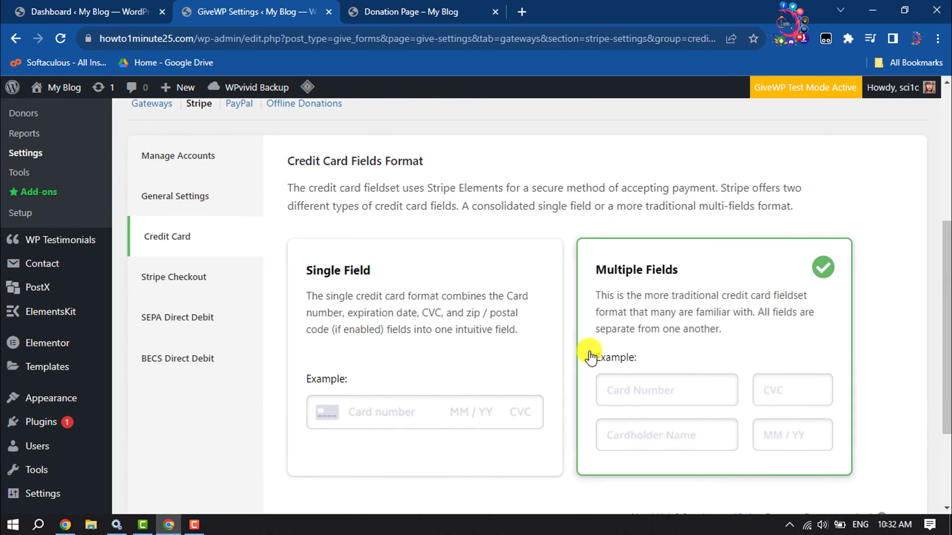
scroll(590, 357, "up", 2)
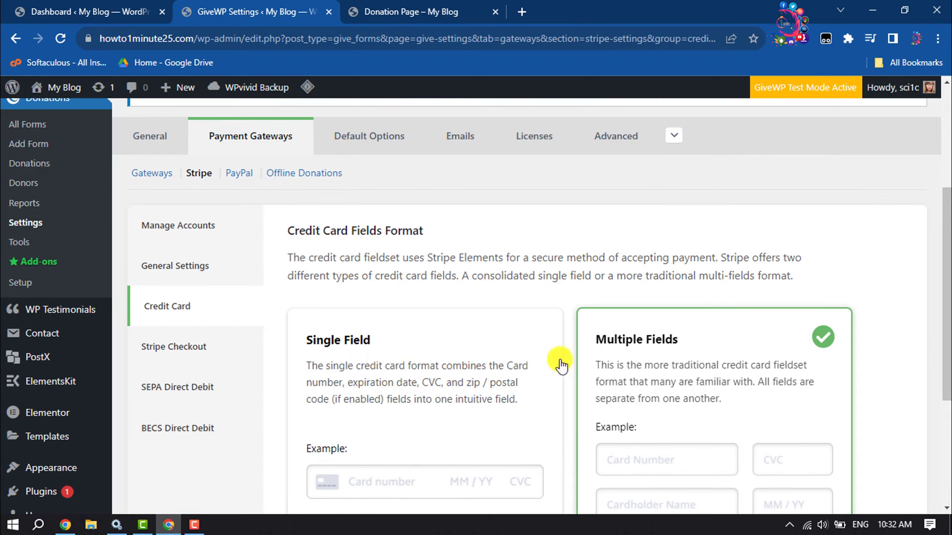
left_click(244, 177)
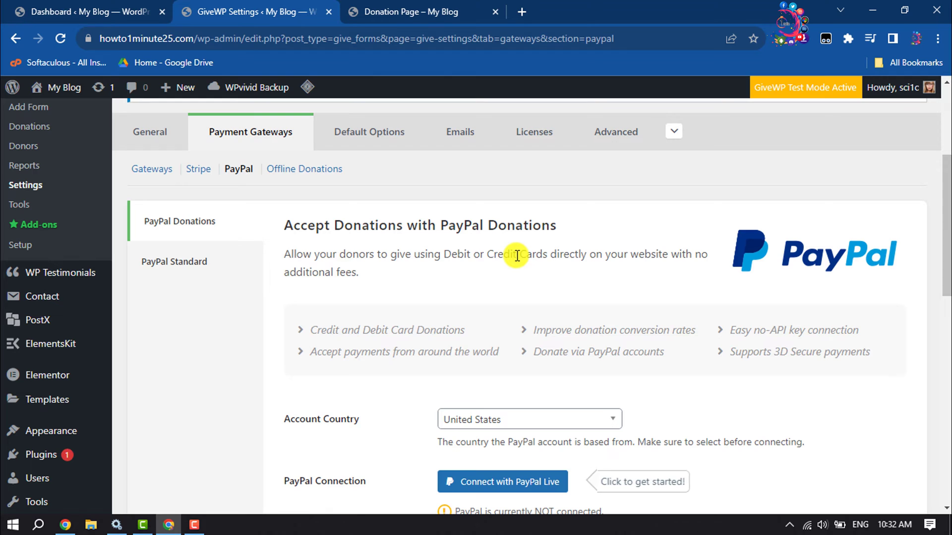
Scroll through PayPal settings, then show Default Options Form Fields with Name Title Prefix disabled.
scroll(517, 255, "down", 5)
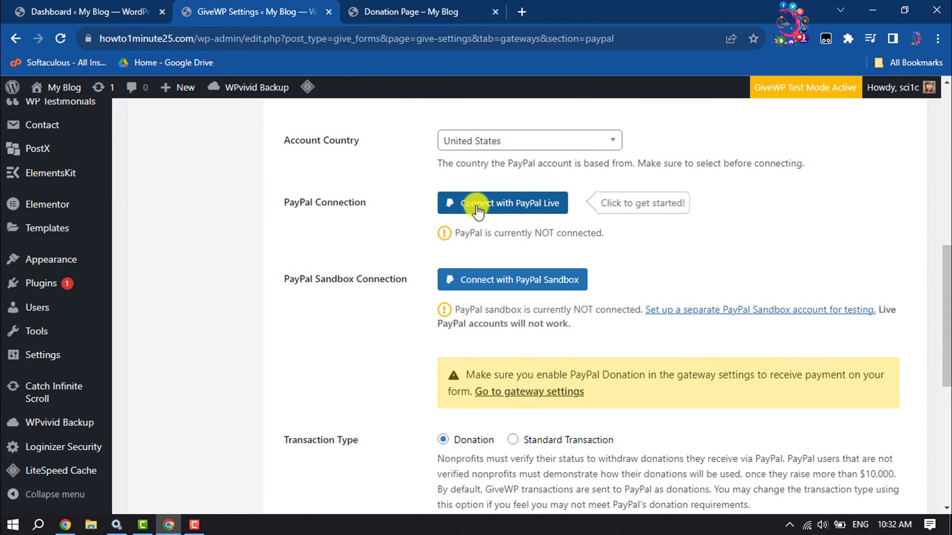
scroll(486, 228, "down", 4)
scroll(518, 278, "up", 5)
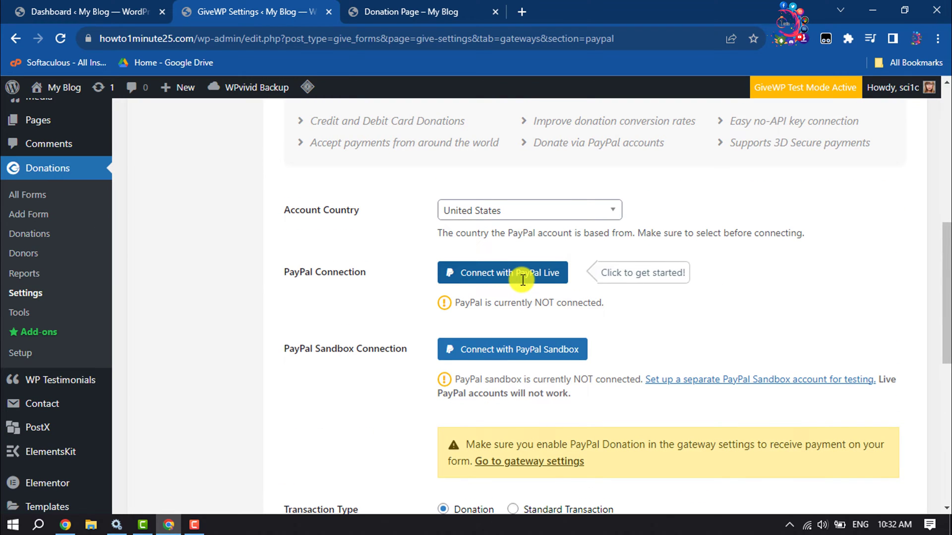
scroll(523, 280, "up", 5)
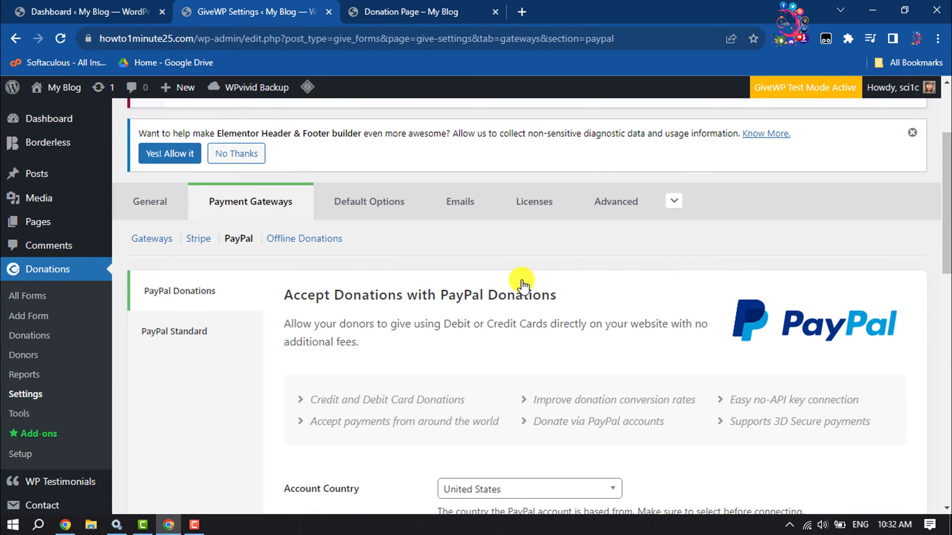
left_click(376, 214)
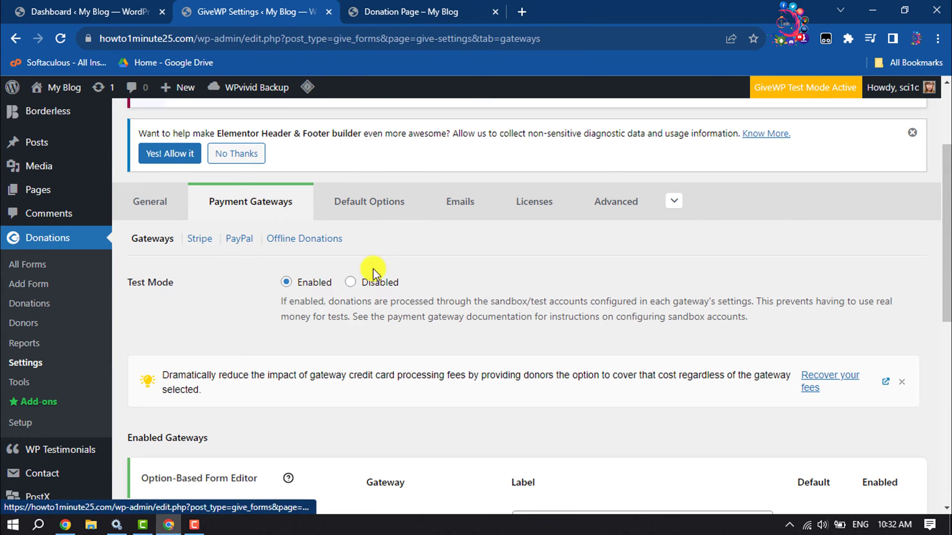
Tick Enabled for Stripe - Credit Card and PayPal Donations, then save the changes.
scroll(376, 327, "down", 6)
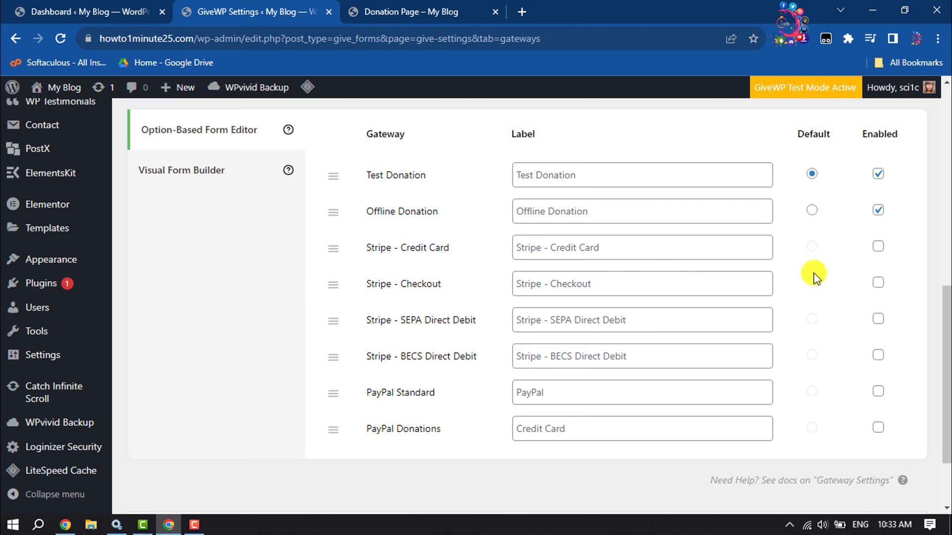
left_click(877, 248)
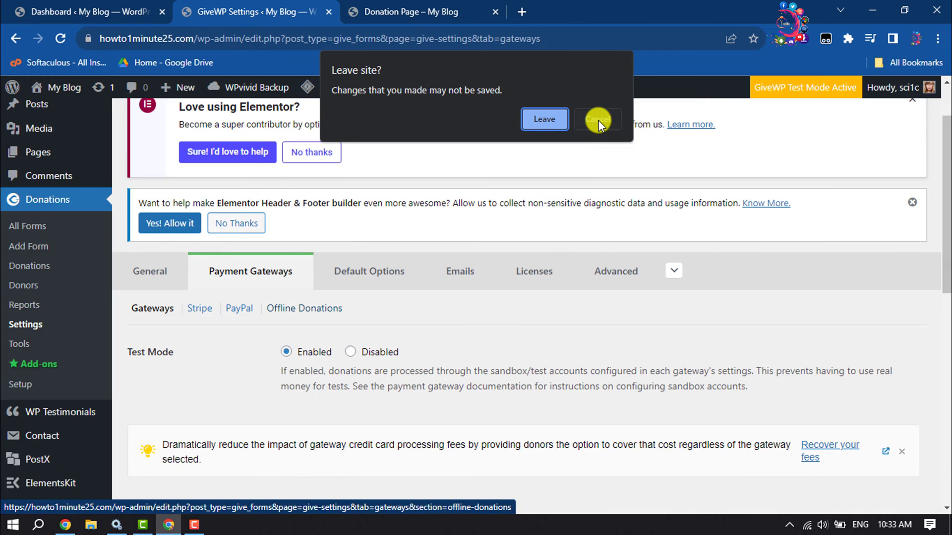
left_click(599, 121)
scroll(713, 350, "down", 10)
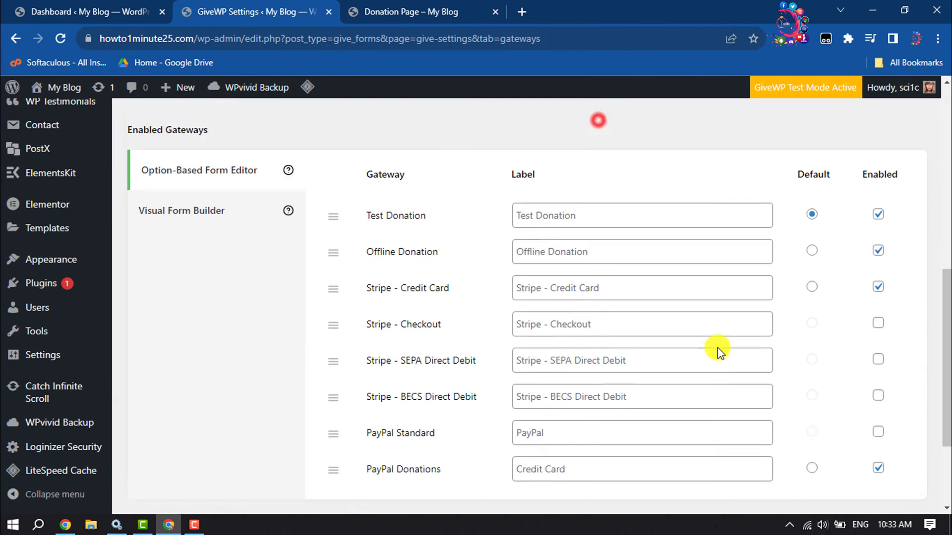
left_click(166, 437)
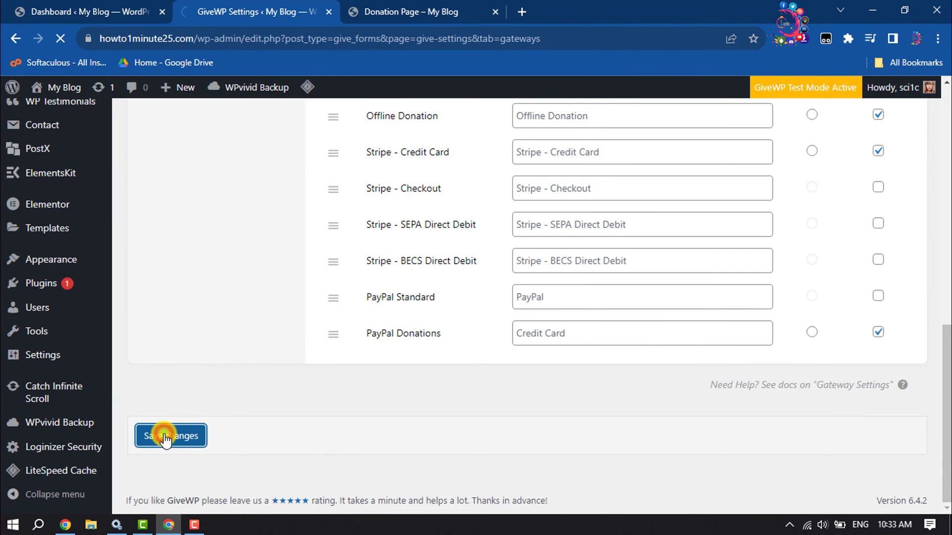
key("XF86AudioMute")
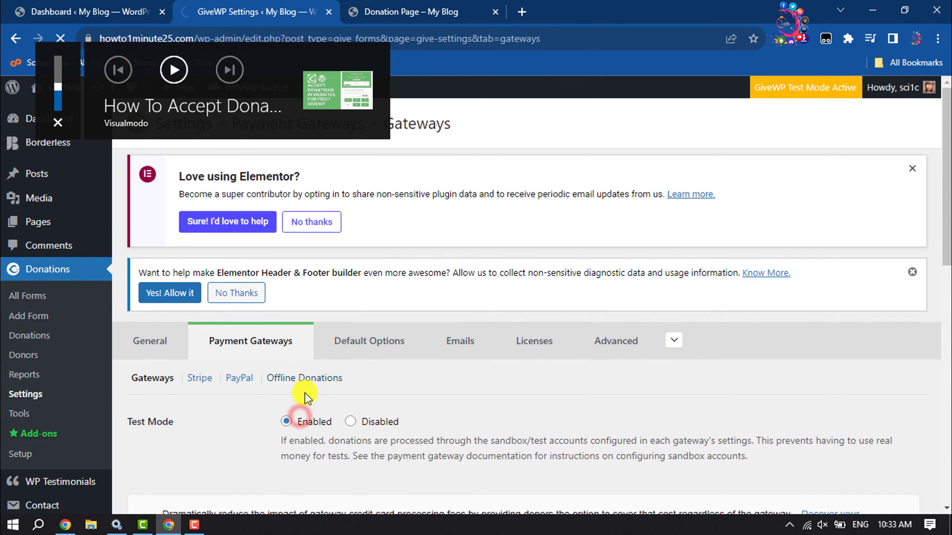
Review Offline Donations options, then view the live Donation Page at $0 of $10,000.
left_click(315, 378)
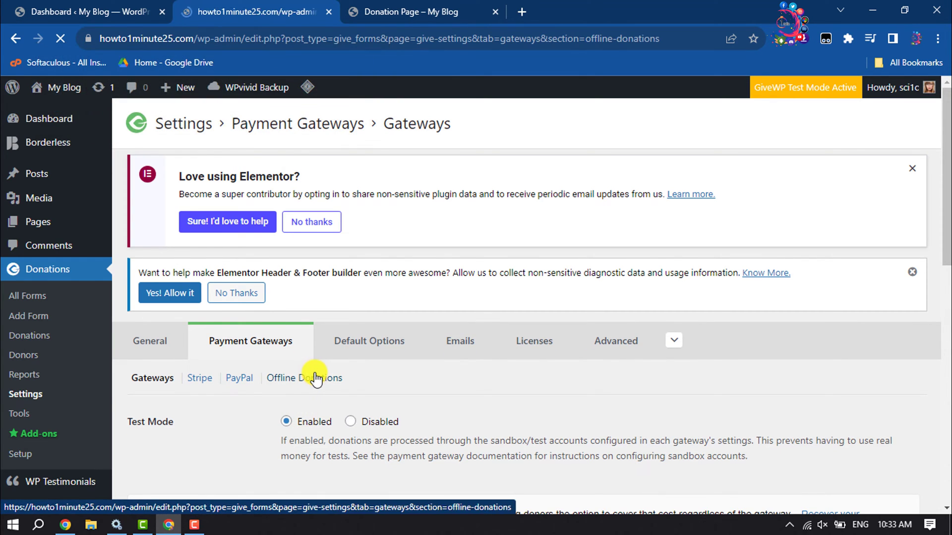
scroll(315, 378, "down", 5)
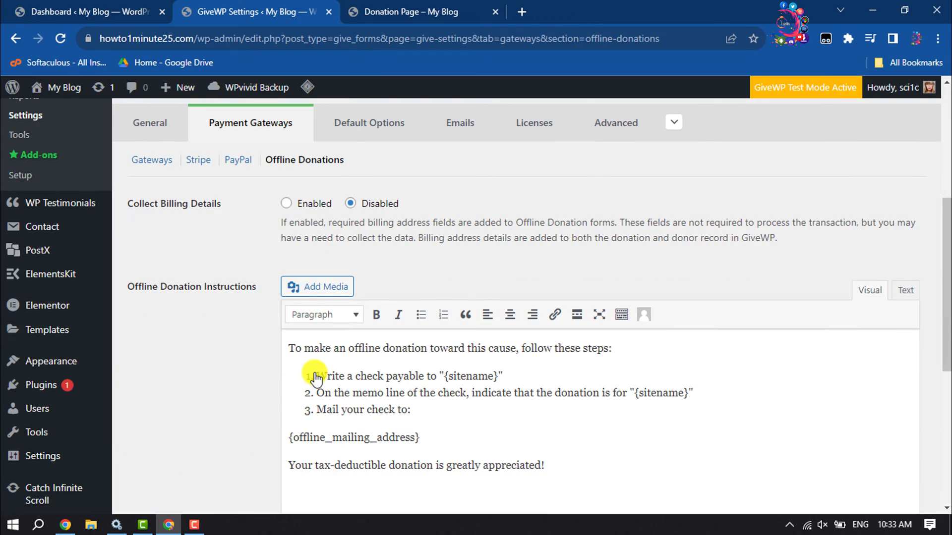
scroll(314, 366, "up", 1)
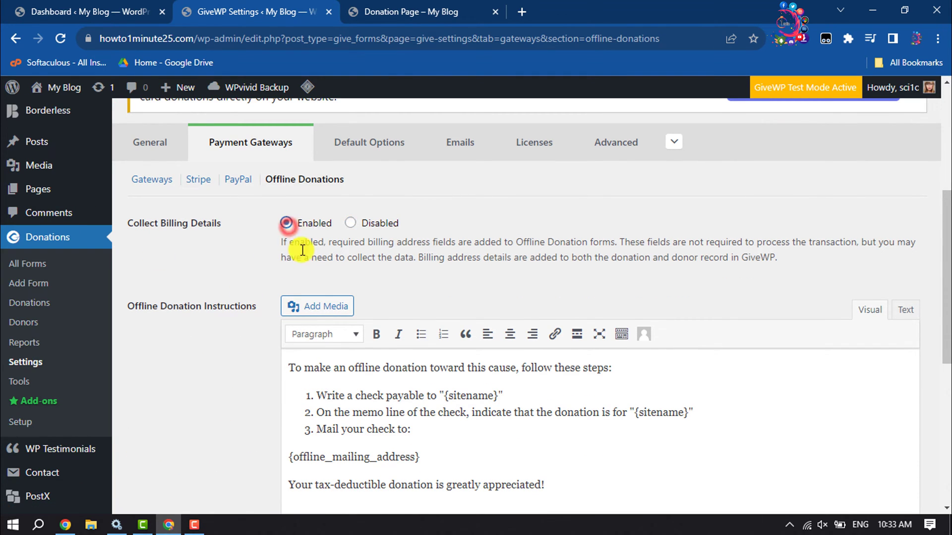
scroll(403, 298, "up", 3)
scroll(849, 264, "down", 4)
left_click(436, 156)
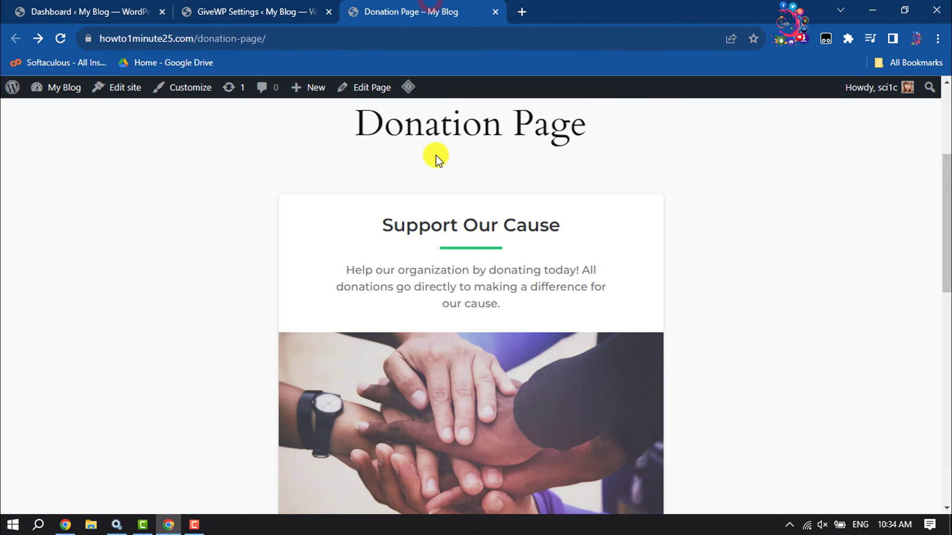
scroll(462, 201, "down", 5)
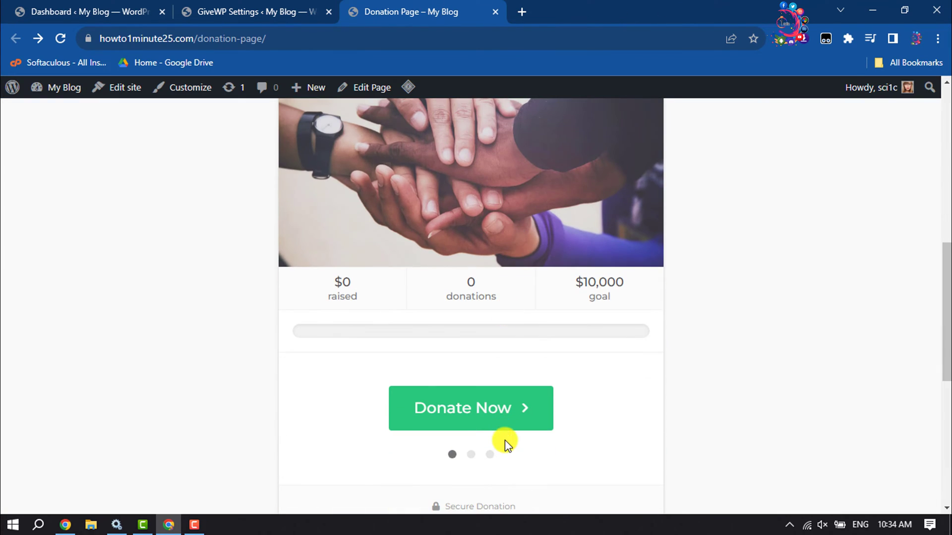